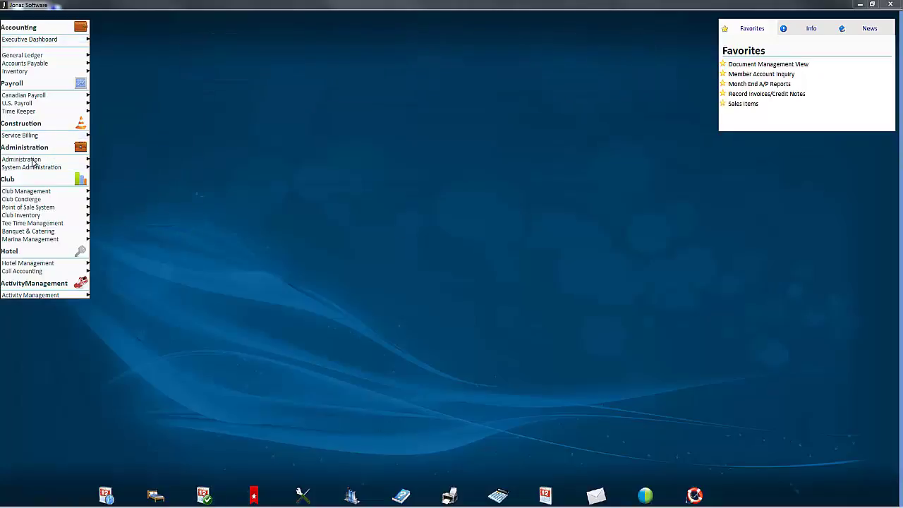
- Open the mail merge document setup for CG Crofton Golf & Country Club and select the C - Club module
mouse_move(31, 161)
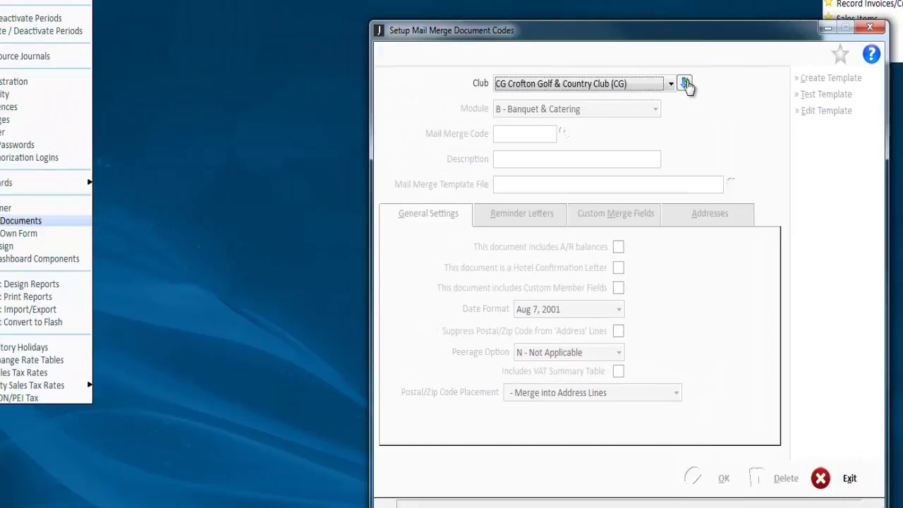
left_click(511, 76)
key("Tab")
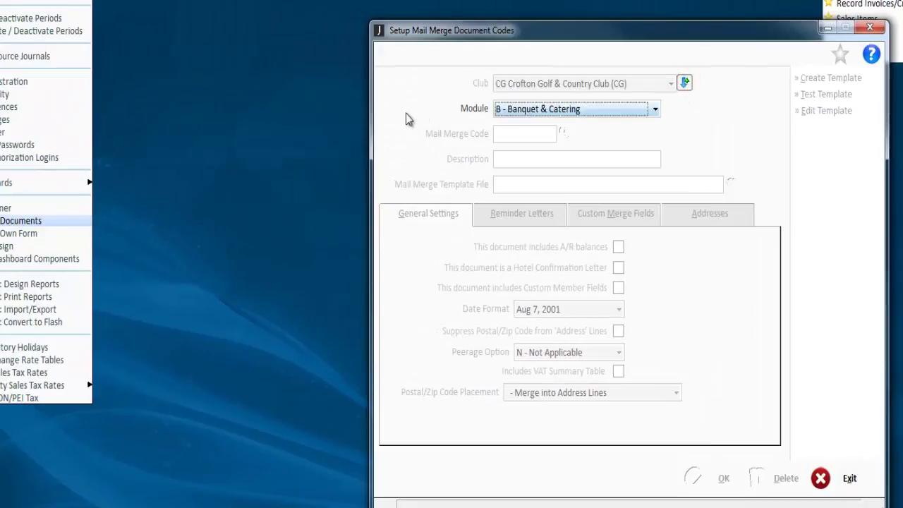
left_click(653, 111)
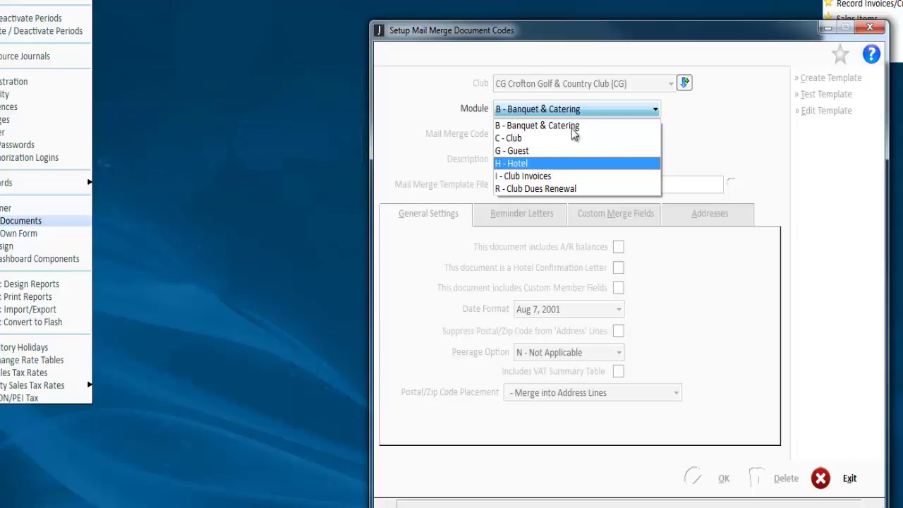
left_click(523, 138)
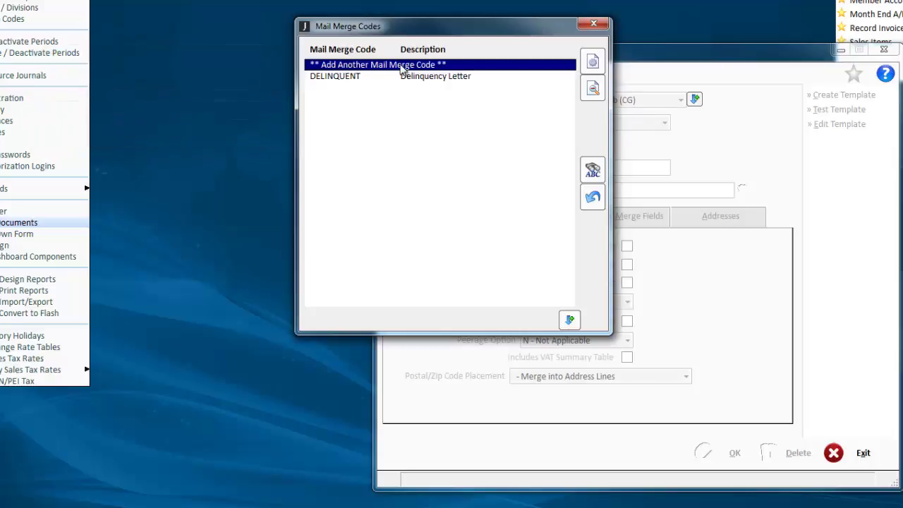
- Add a new mail merge code INFO with the description "Member Information", leaving the template file blank
double_click(339, 64)
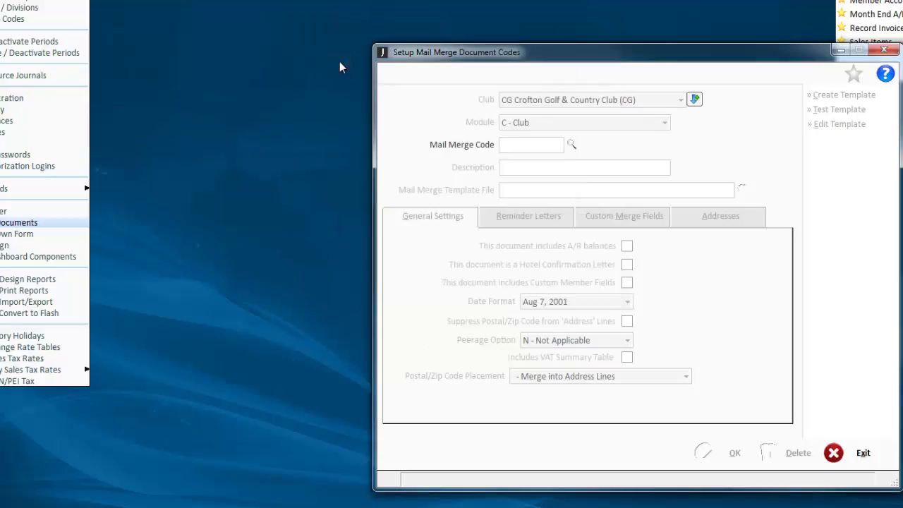
type("INFO")
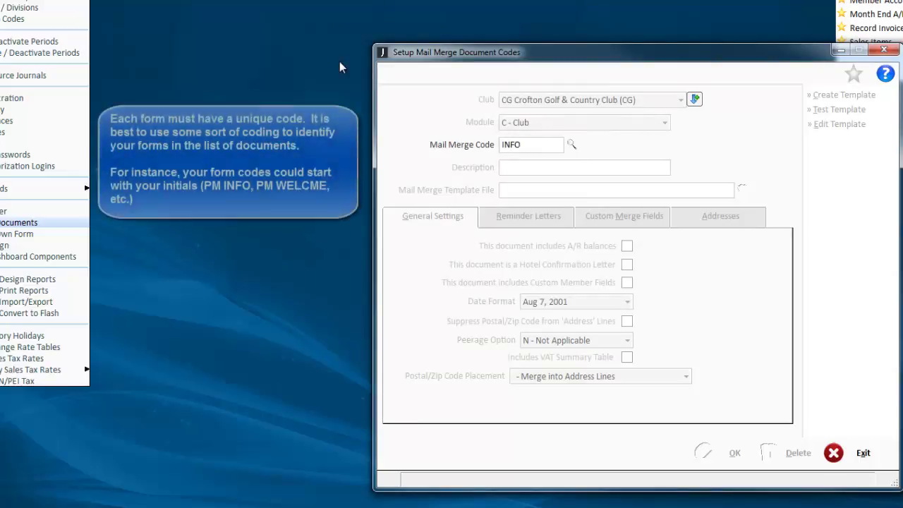
key("Tab")
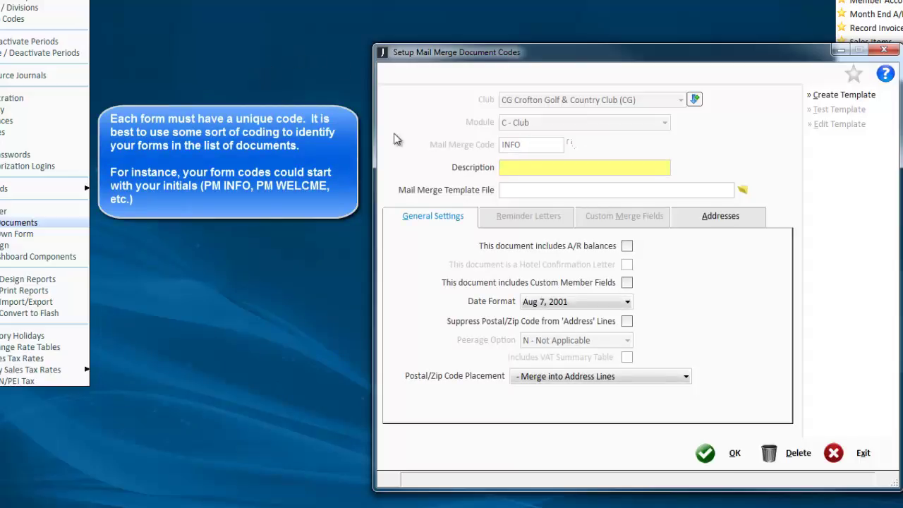
left_click(545, 161)
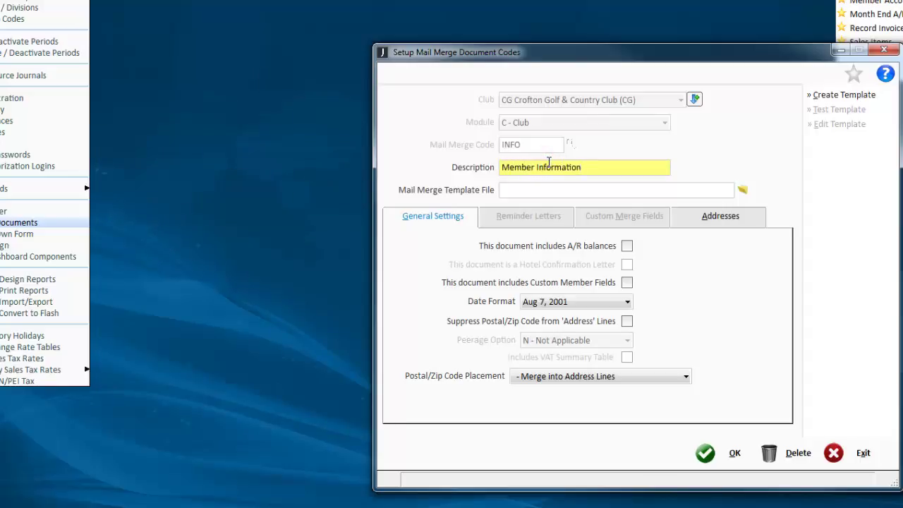
key("Tab")
key("Tab")
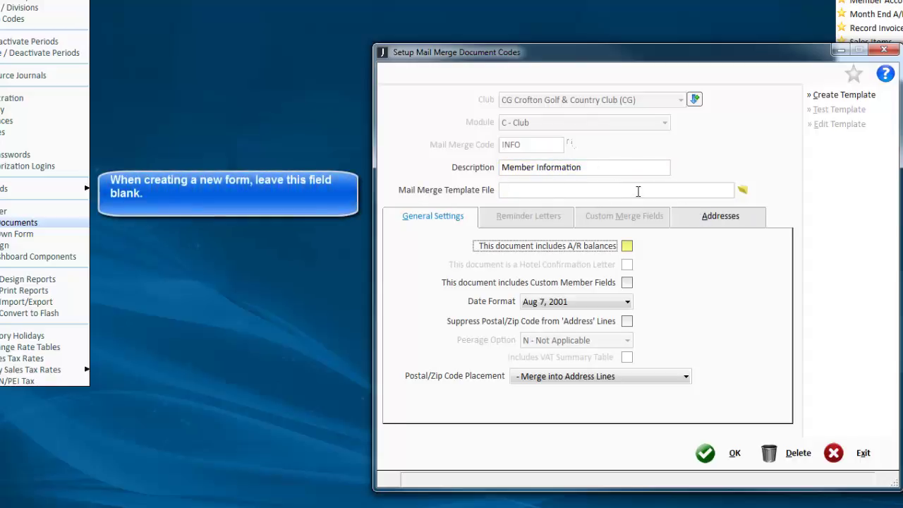
left_click(597, 165)
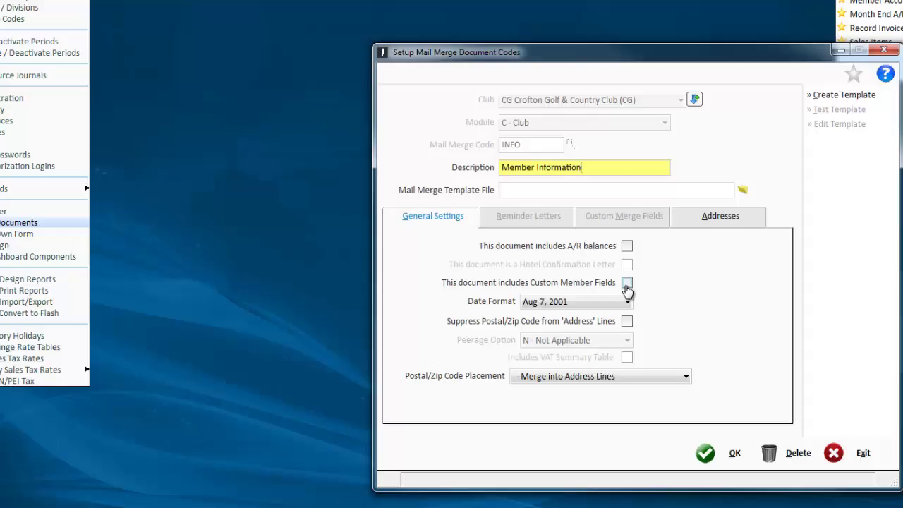
- Include custom member fields in the document and set its date format to "Tuesday, August 7, 2001"
left_click(627, 284)
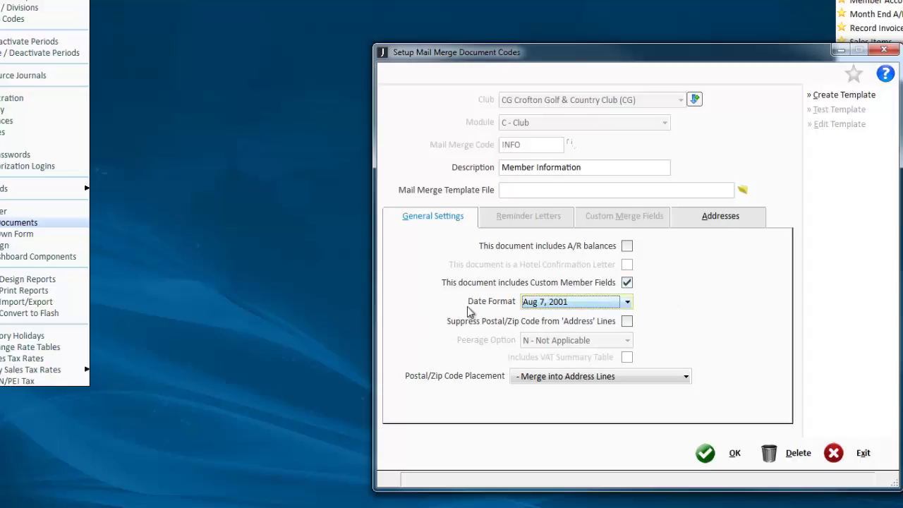
left_click(612, 302)
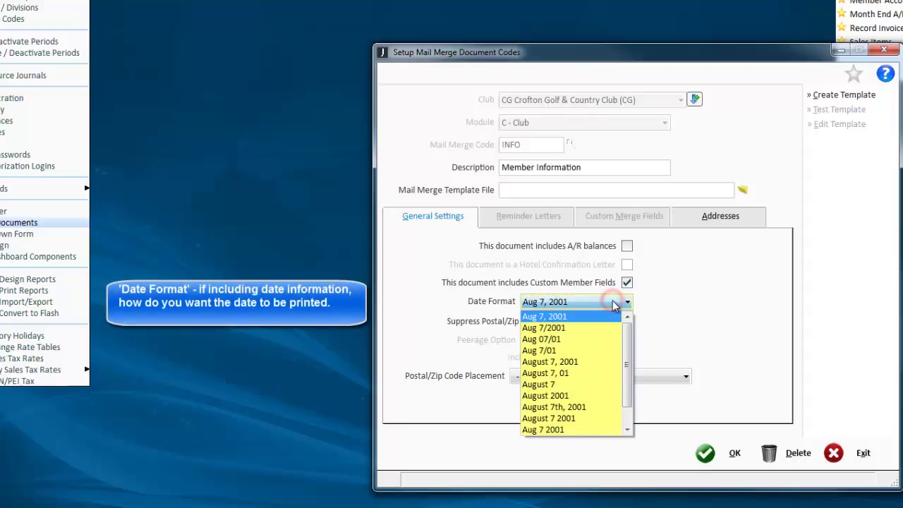
left_click_drag(627, 344, 624, 421)
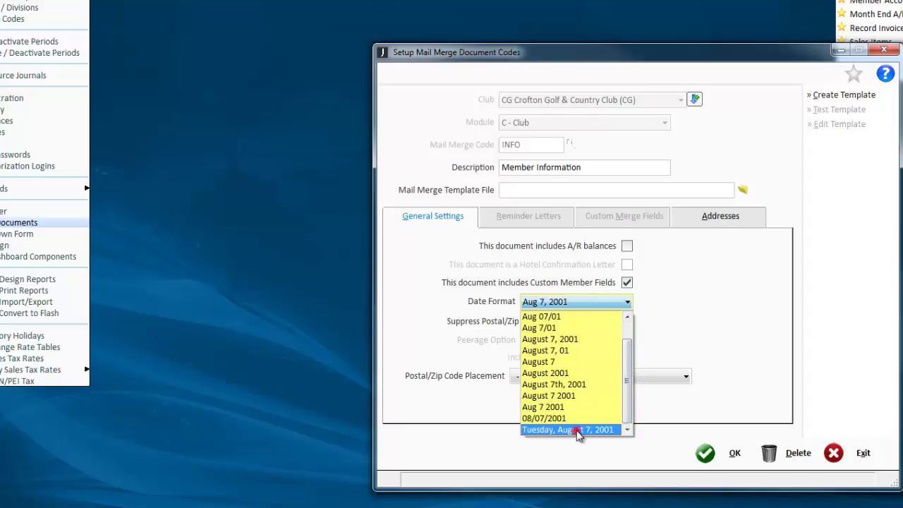
left_click(580, 430)
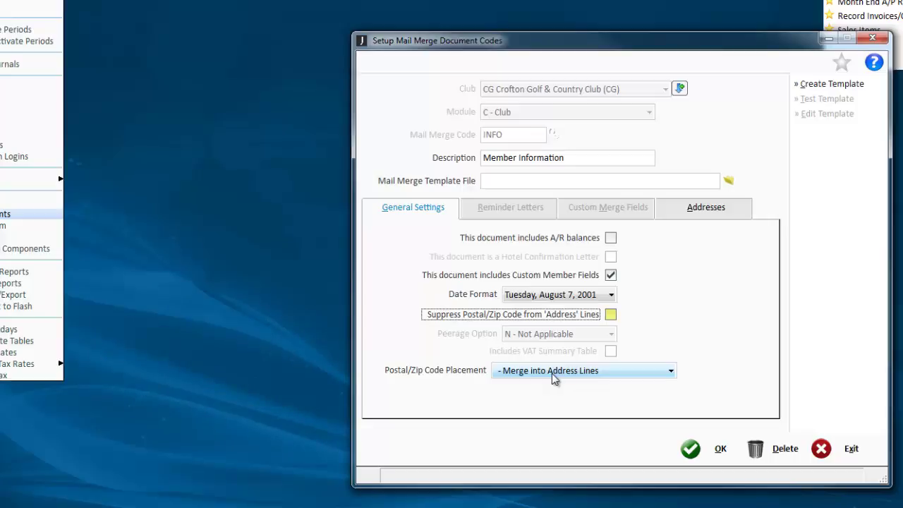
- Review the postal/zip code placement choices and the additional addresses that the document can include
left_click(554, 374)
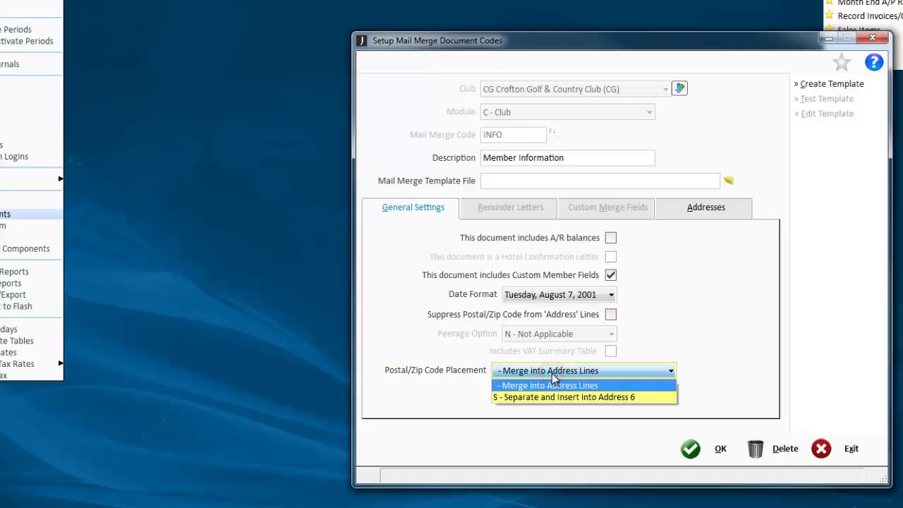
left_click(553, 374)
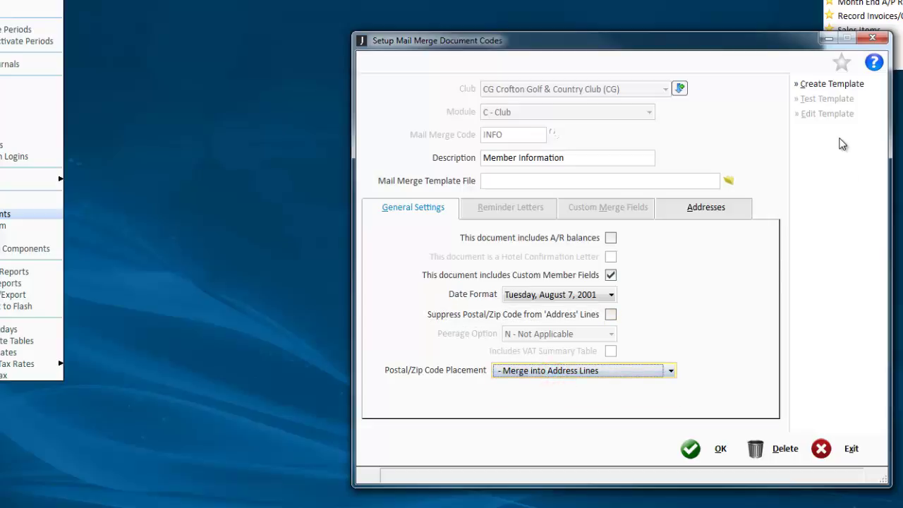
left_click(704, 207)
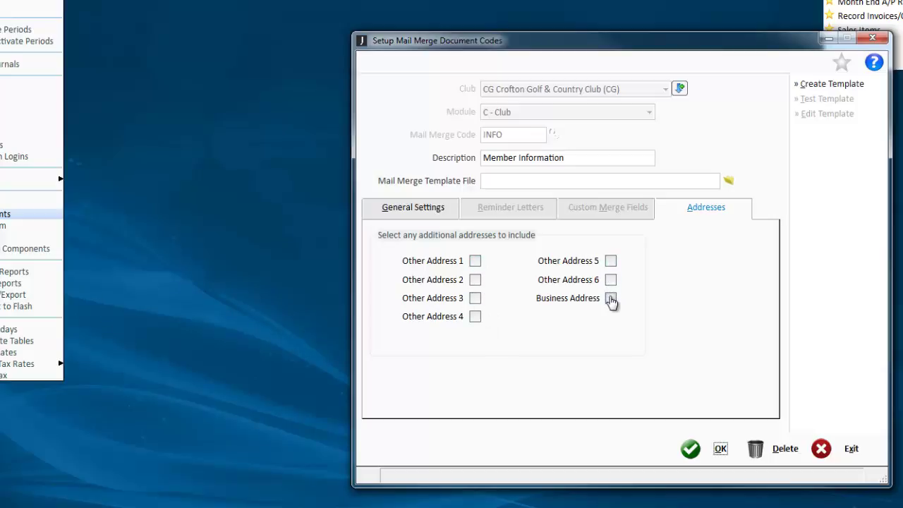
left_click(394, 207)
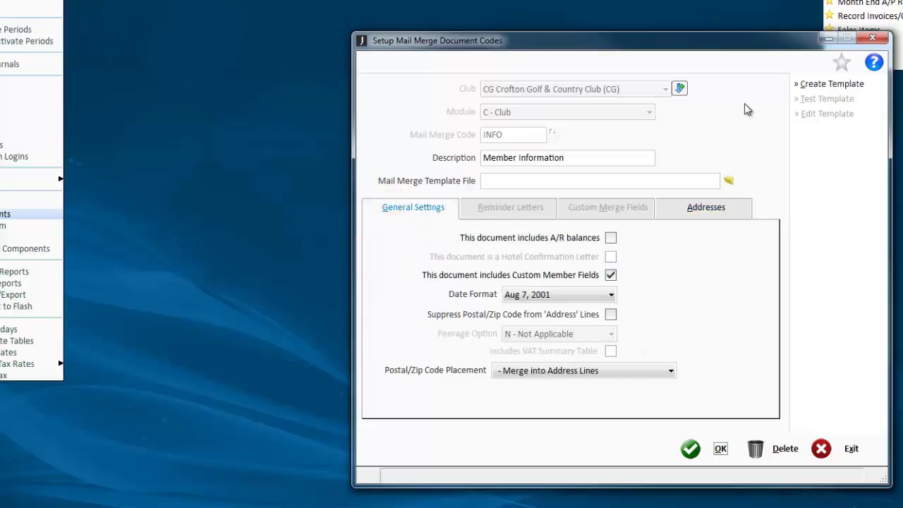
- Create the mail merge template as a new document and switch to it in Word at 100% zoom
left_click(826, 83)
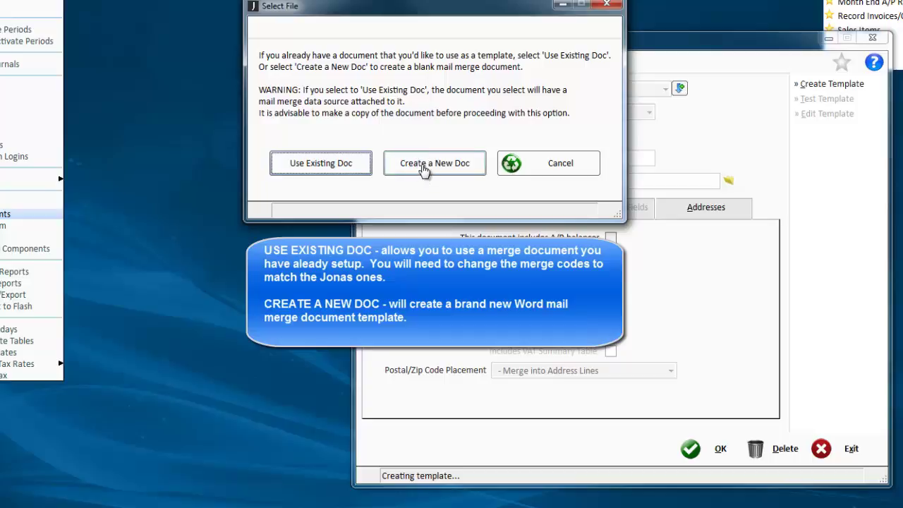
left_click(424, 170)
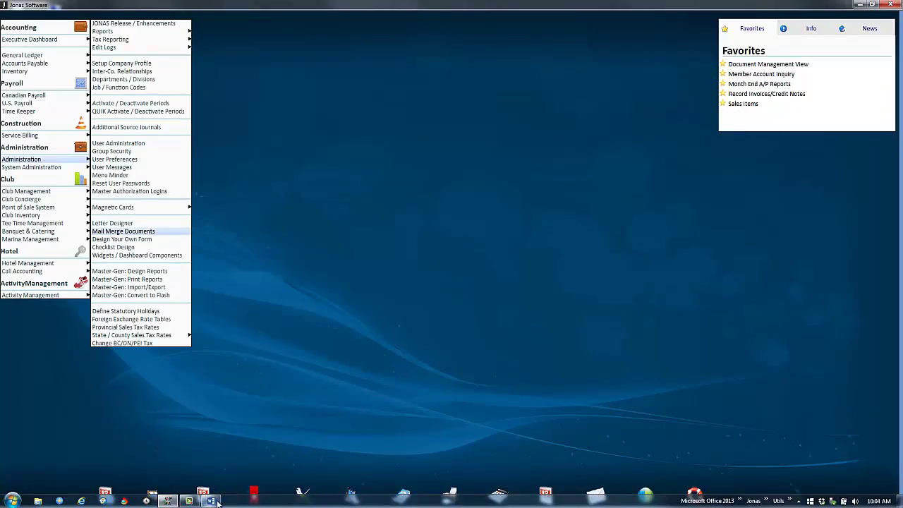
left_click(213, 501)
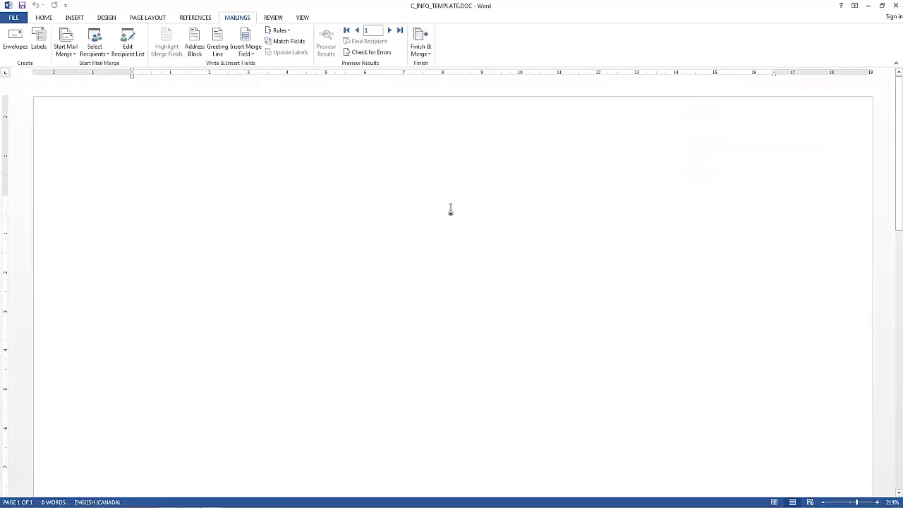
left_click(302, 18)
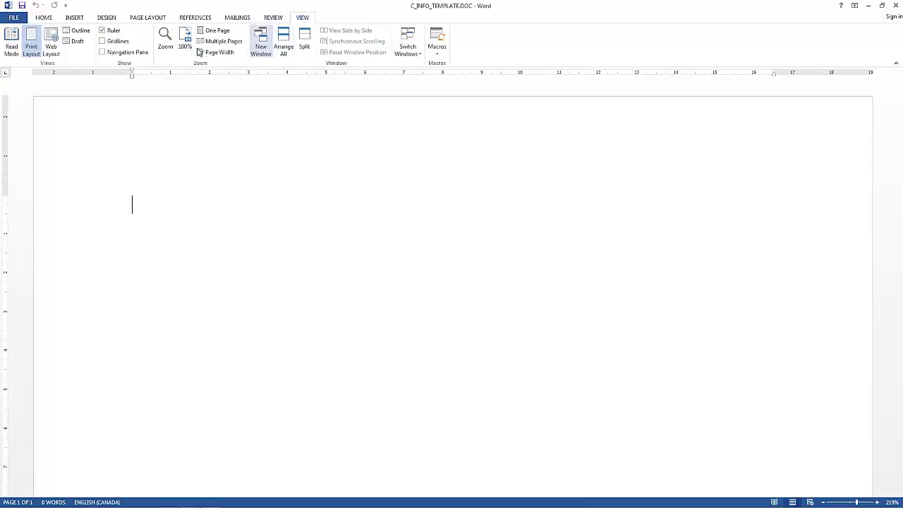
left_click(185, 39)
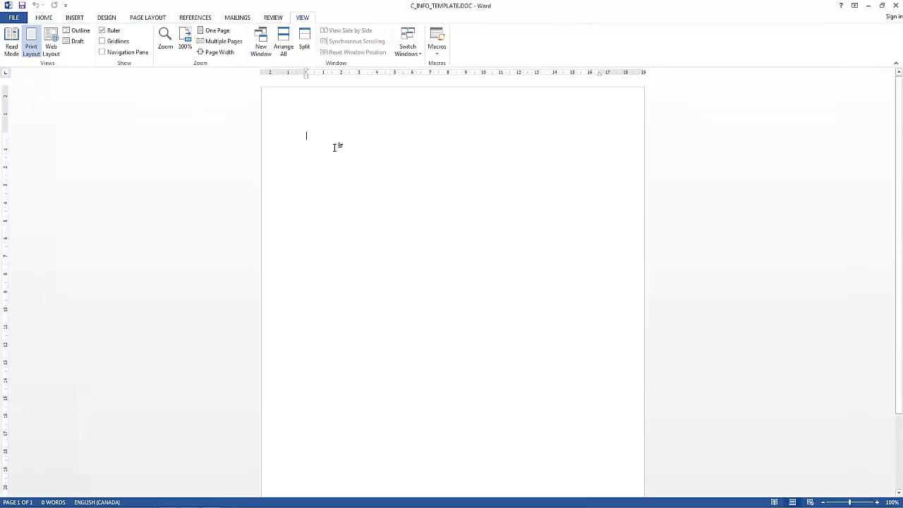
- Start inserting a picture into the template and browse to the PICSDD folder under GJCSYS\JONAS125 on drive C
left_click(71, 18)
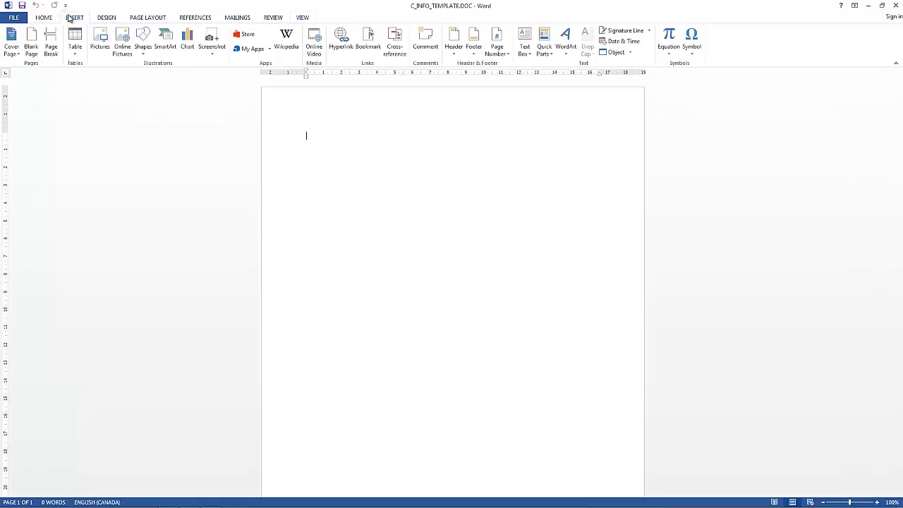
left_click(103, 44)
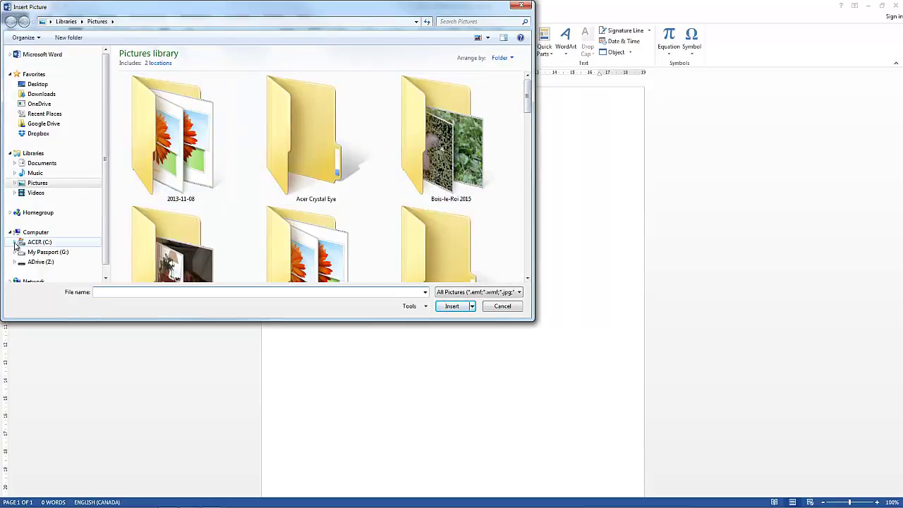
left_click(14, 242)
left_click(19, 79)
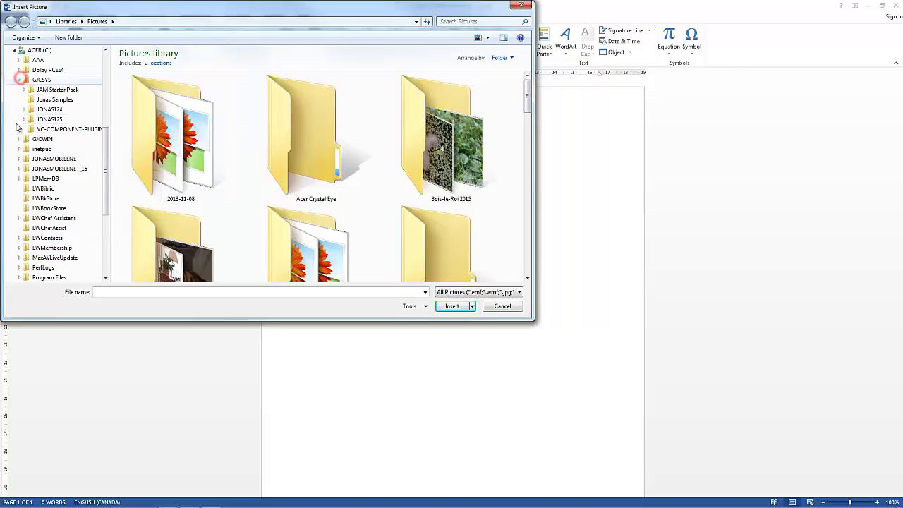
left_click(21, 121)
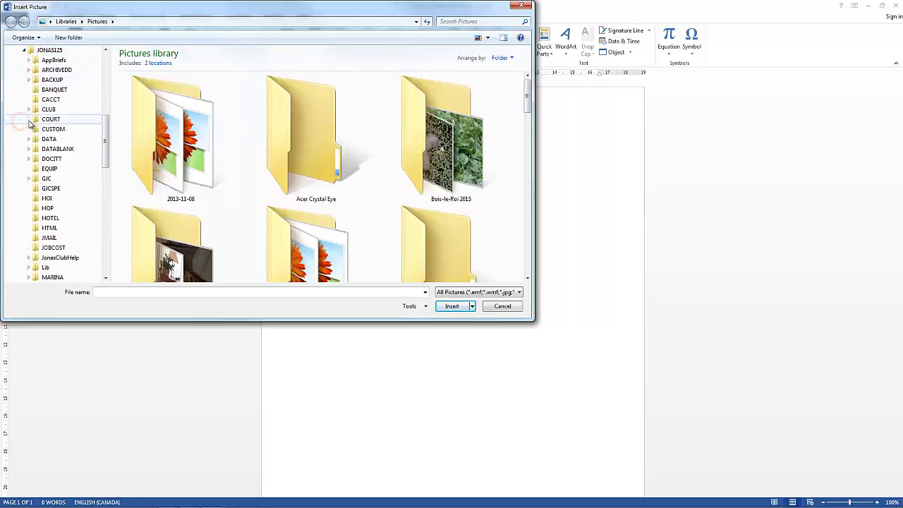
left_click(106, 244)
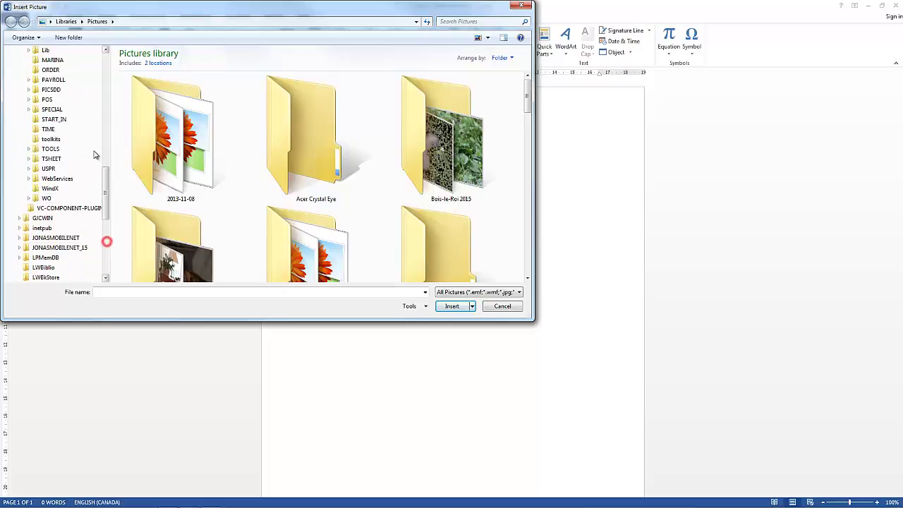
left_click(56, 90)
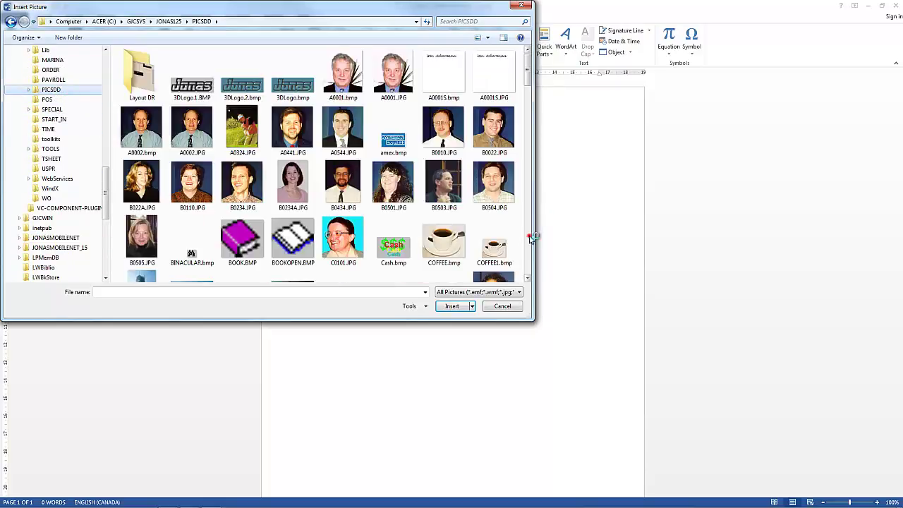
- Insert Logo 2.bmp from the folder into the template and shrink it proportionally to a small logo at the page's upper margin
left_click(529, 238)
left_click_drag(530, 239, 529, 239)
left_click(529, 82)
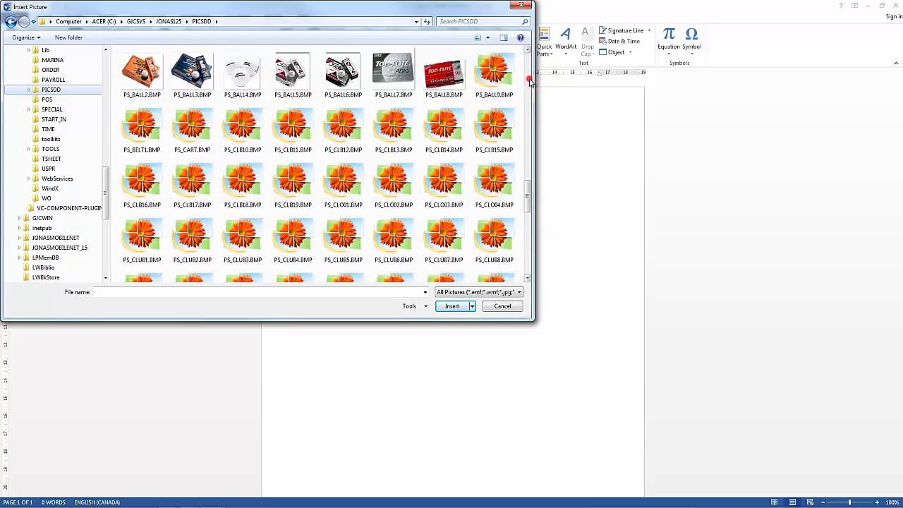
left_click(530, 81)
left_click(529, 78)
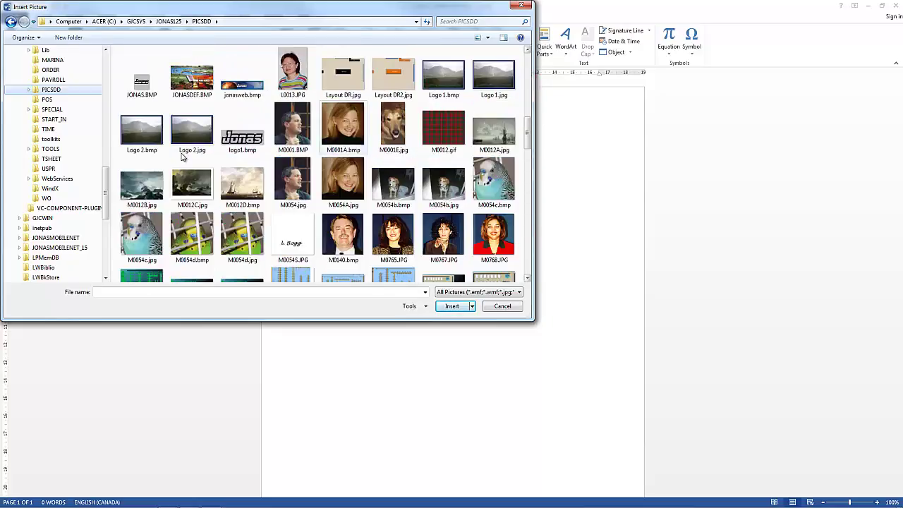
left_click(142, 136)
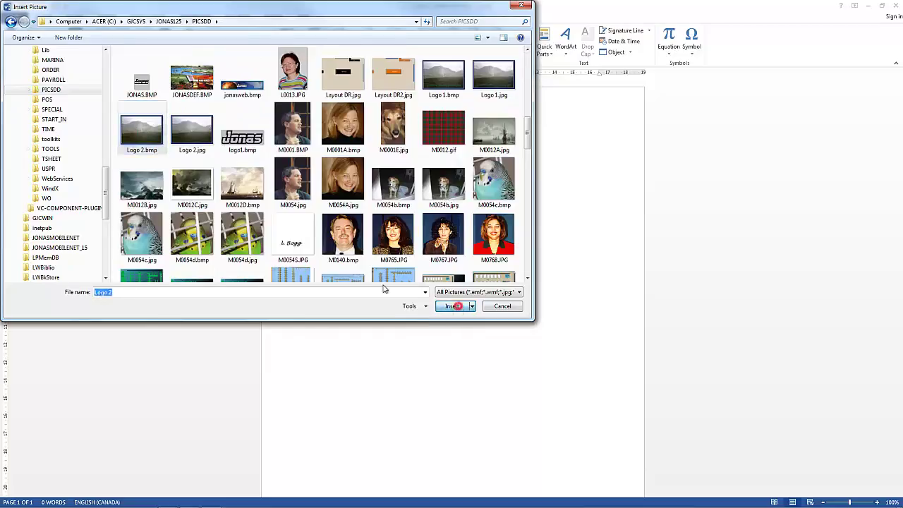
left_click(455, 306)
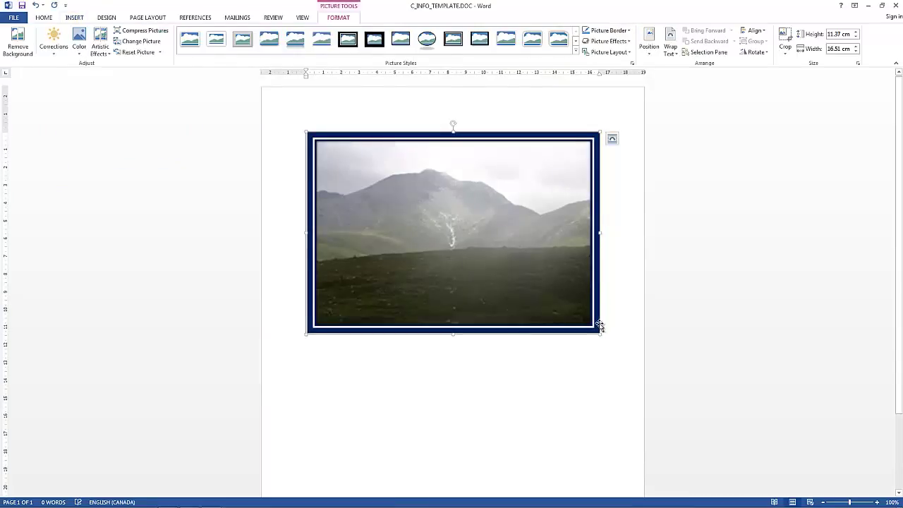
left_click_drag(520, 305, 383, 214)
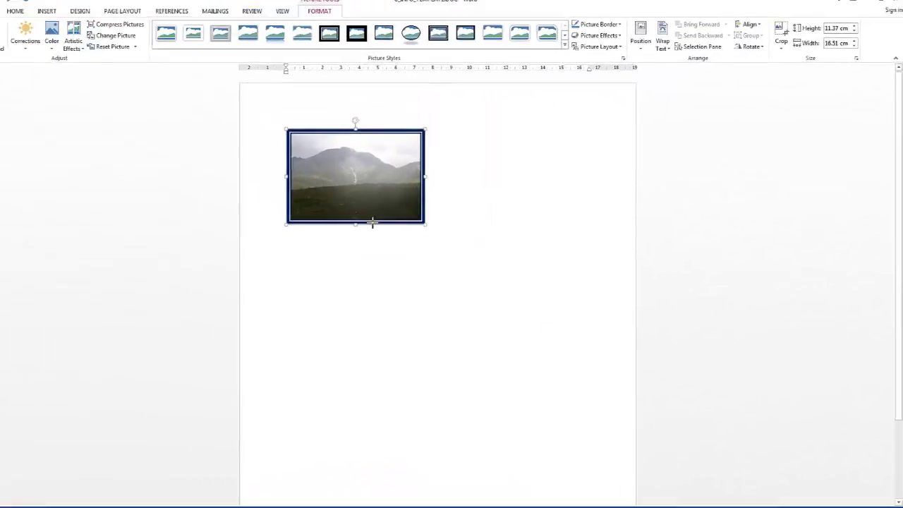
left_click(423, 147)
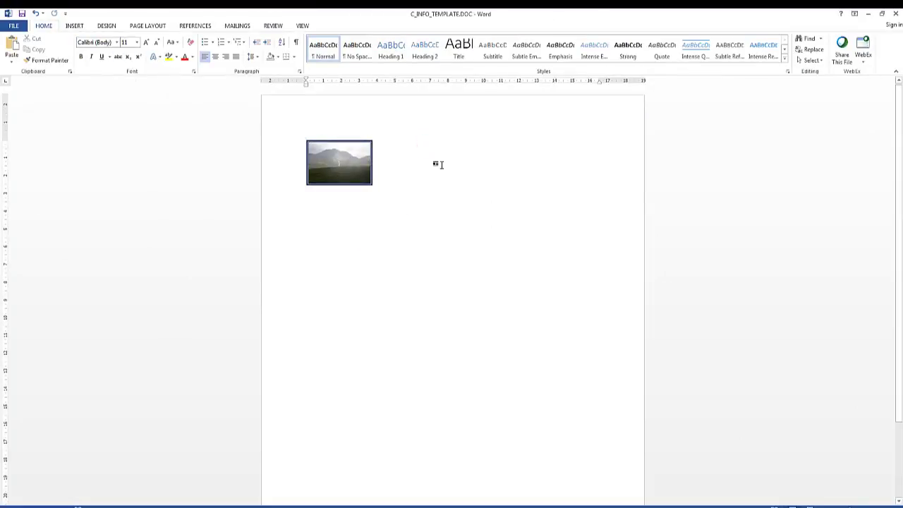
- Add the heading The Jonas Club beside the logo, format it in 36-point bold and leave it left-aligned
type("The Jo")
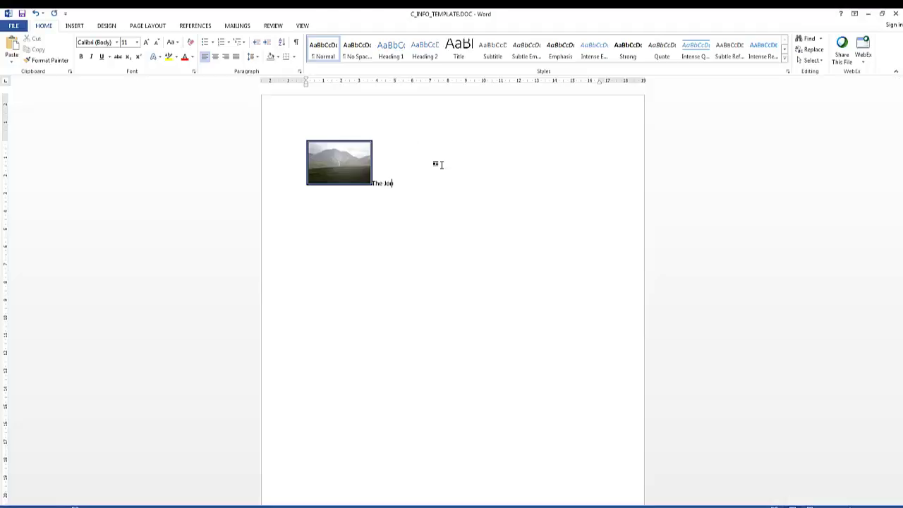
key("shift+Left")
key("shift+Left")
key("shift+Left")
key("shift+Left")
key("shift+Left")
key("shift+Left")
key("shift+Left")
key("shift+Left")
key("shift+Left")
key("shift+Left")
key("shift+Left")
key("shift+Left")
key("shift+Left")
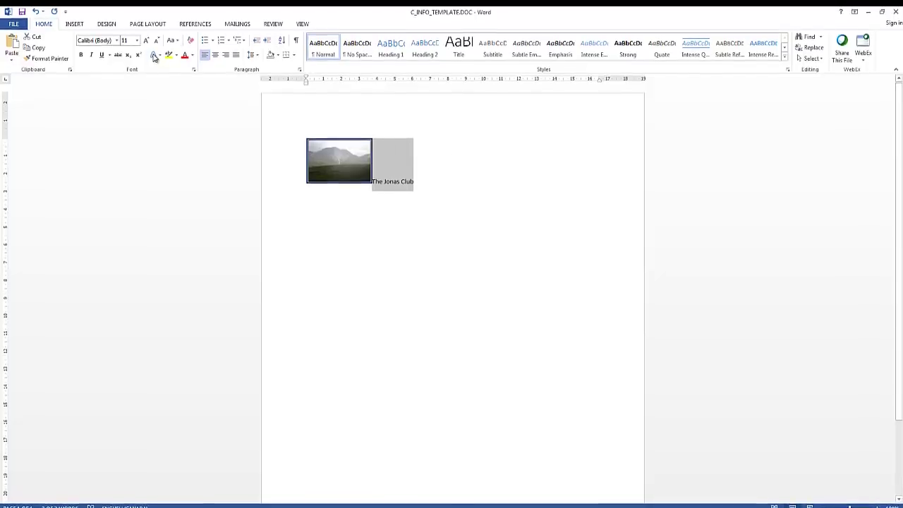
left_click(137, 43)
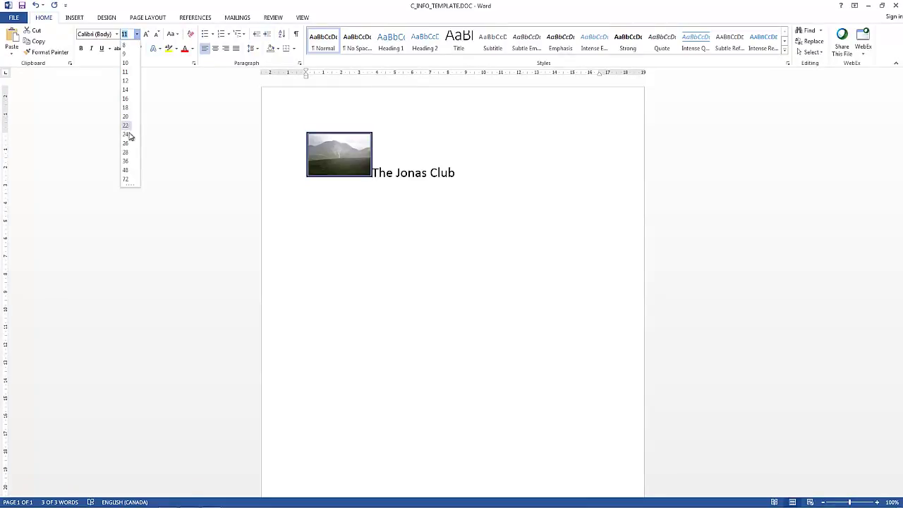
left_click(124, 162)
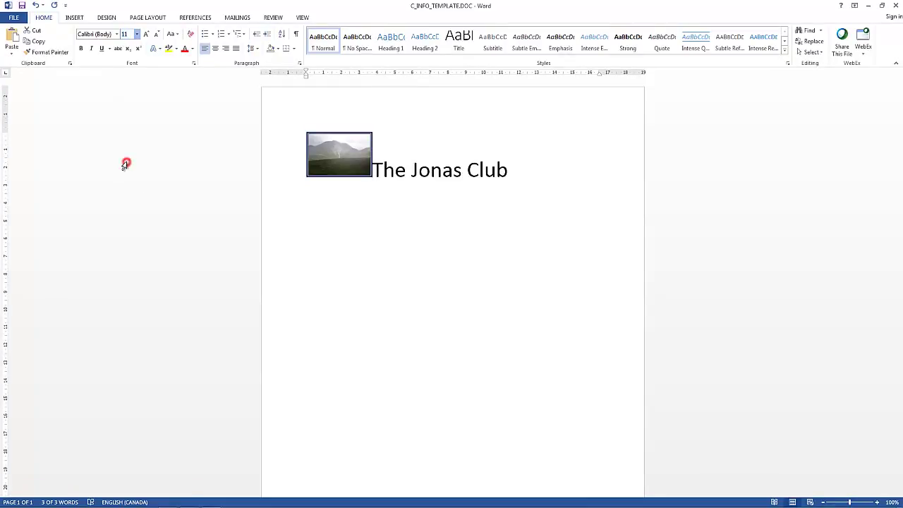
left_click(80, 48)
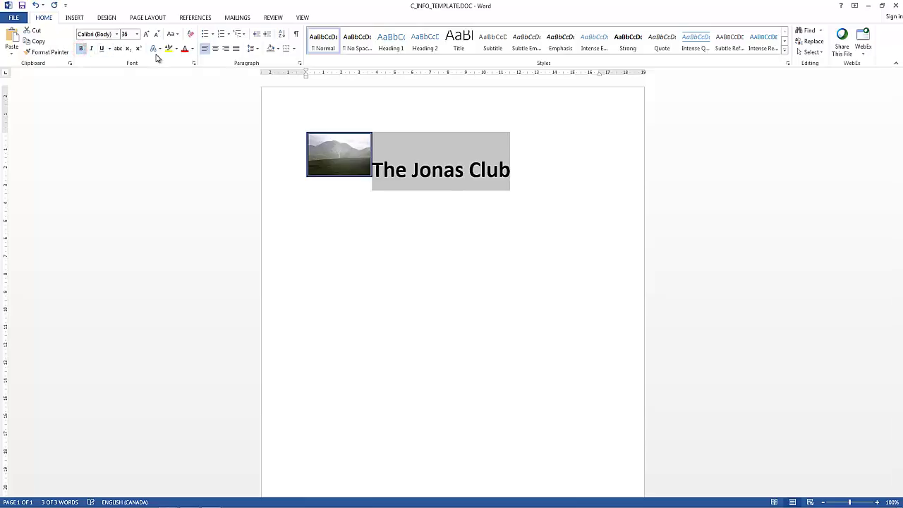
left_click(226, 51)
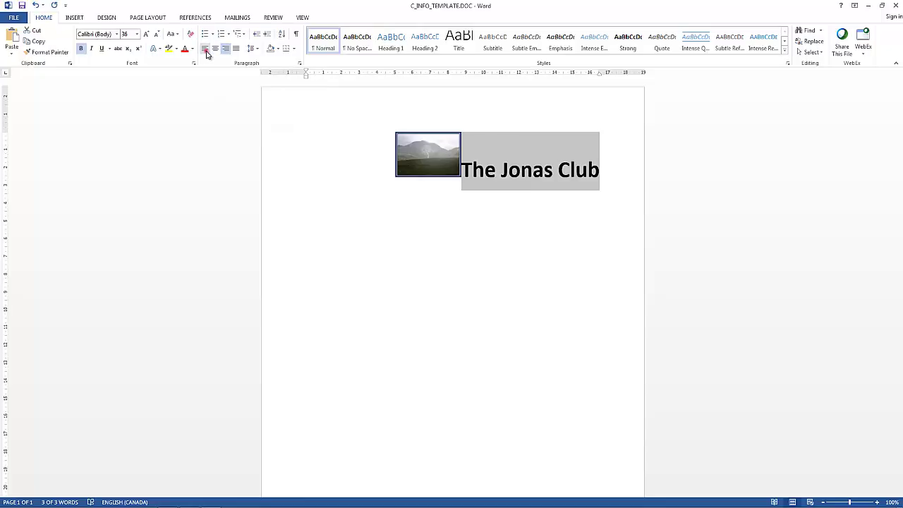
left_click(204, 50)
- Start a new 10-point paragraph below the heading with the greeting word Dear
left_click(555, 205)
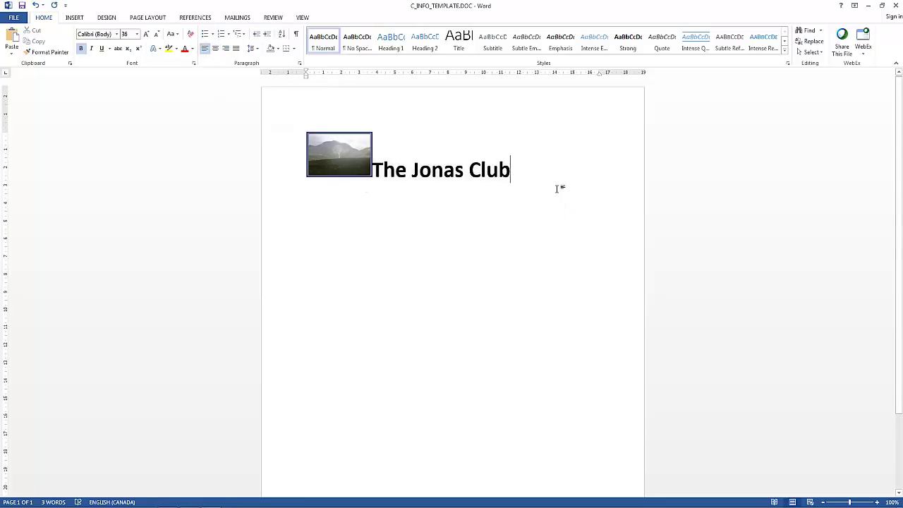
key("Return")
left_click(138, 35)
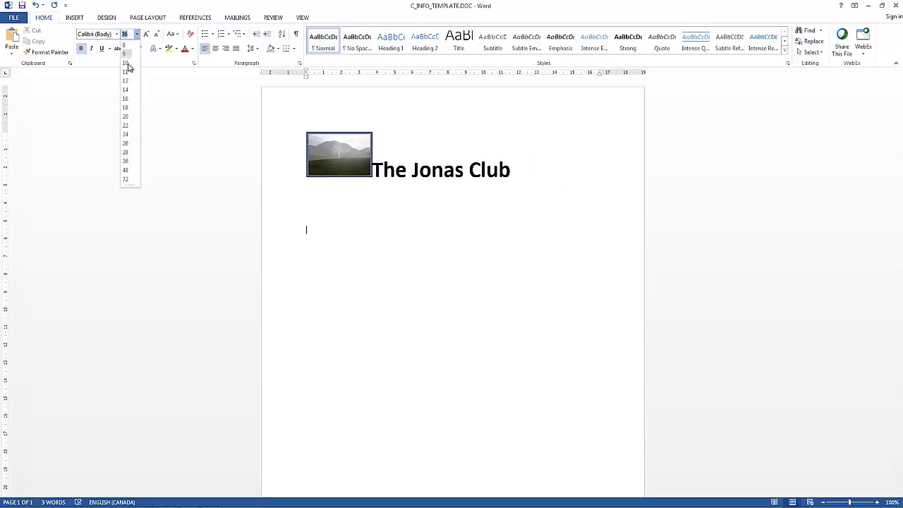
left_click(131, 63)
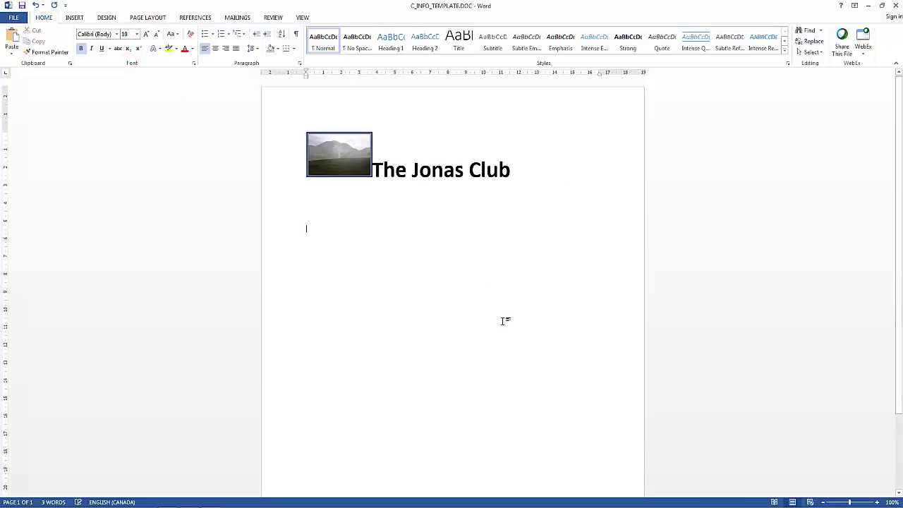
type("ear")
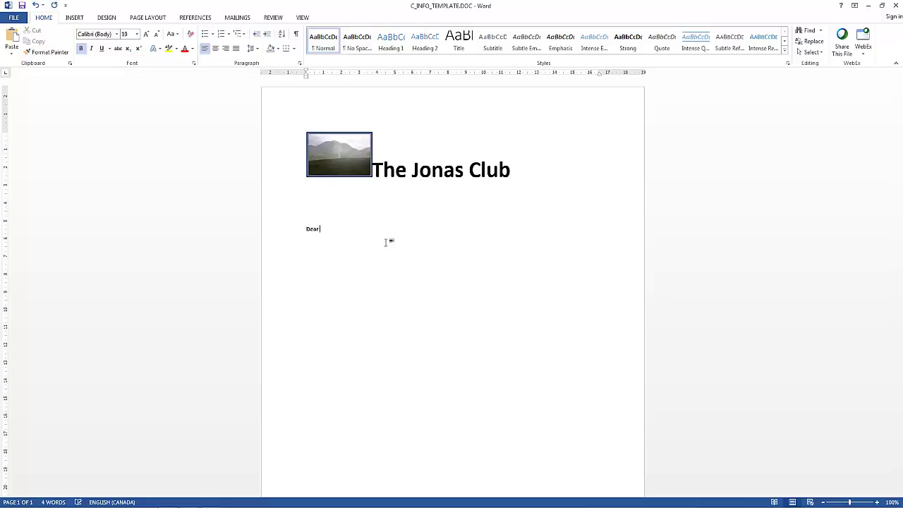
- Insert the given_name merge field after Dear and add the line "Below is the contact information we currently have for you on file;" beneath it
left_click(239, 19)
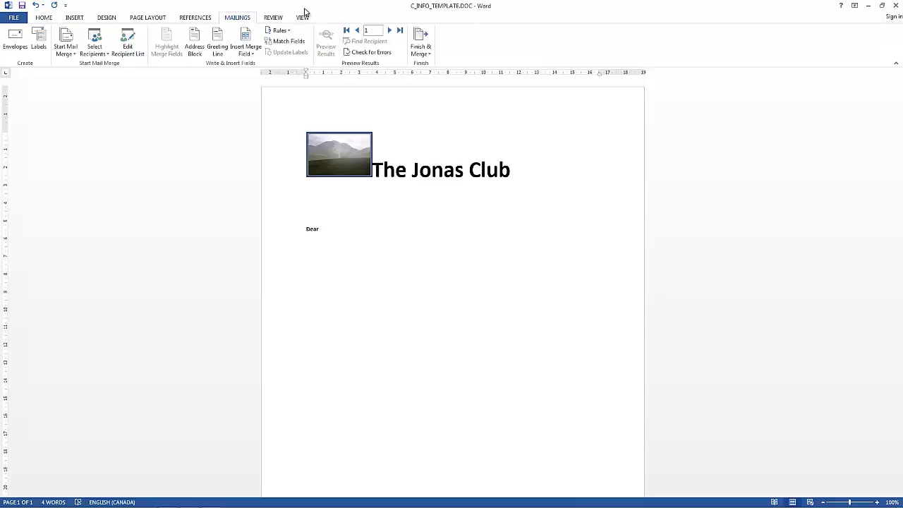
left_click(252, 55)
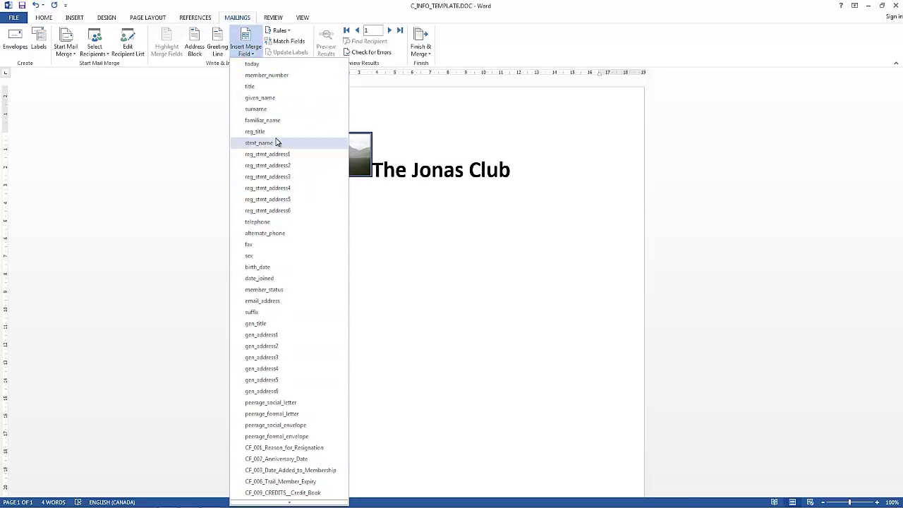
left_click(279, 99)
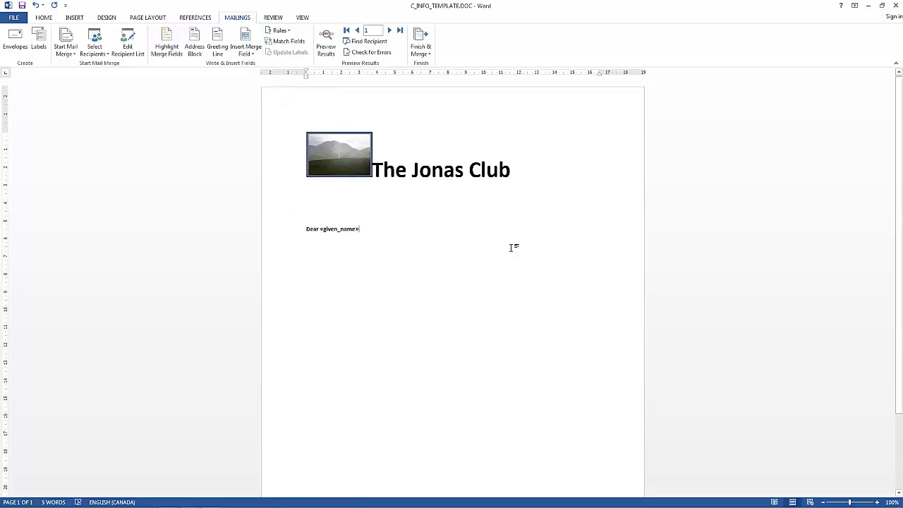
key("Return")
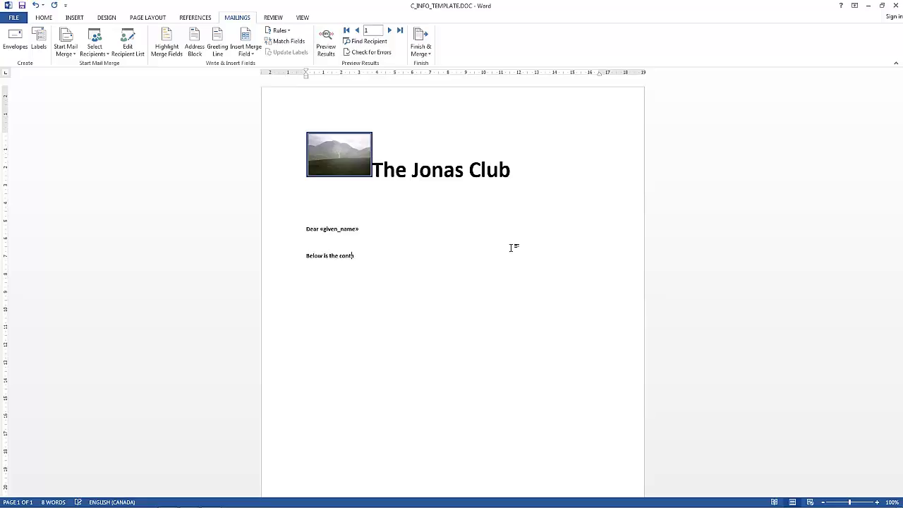
type("information we currently have for you on file;")
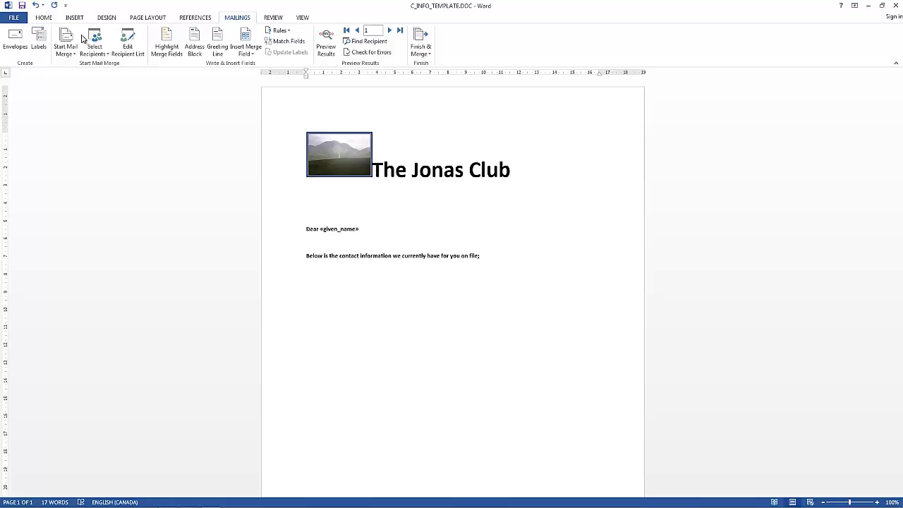
- Insert the stmt_name, telephone and email_address merge fields on separate lines and close the letter with Thank you and The Club
left_click(249, 55)
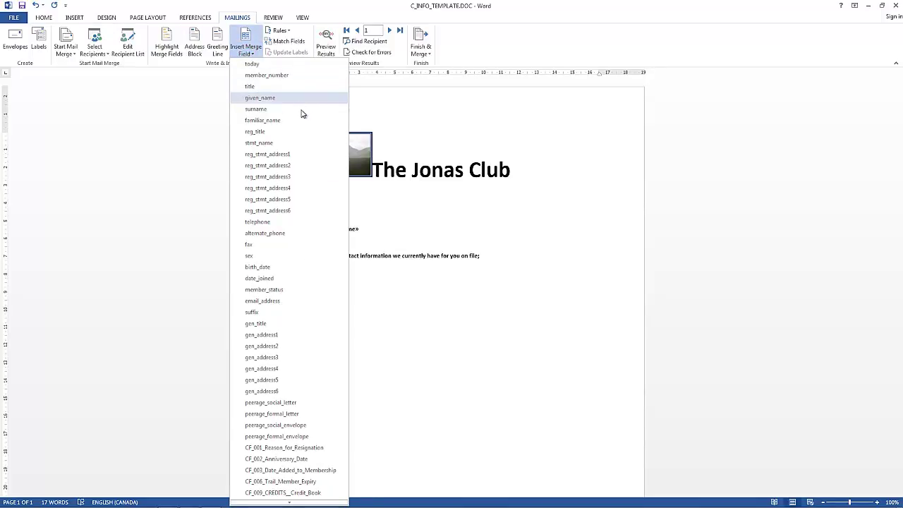
left_click(274, 144)
key("Return")
left_click(248, 57)
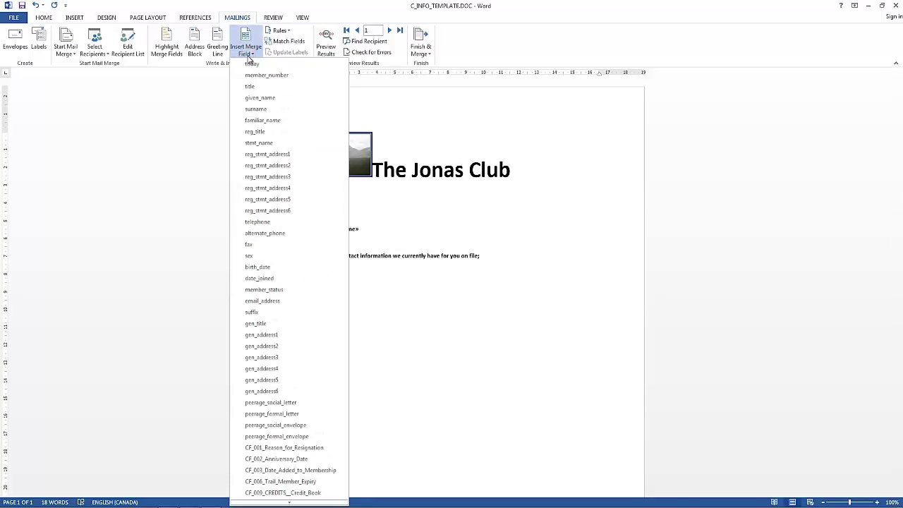
left_click(270, 222)
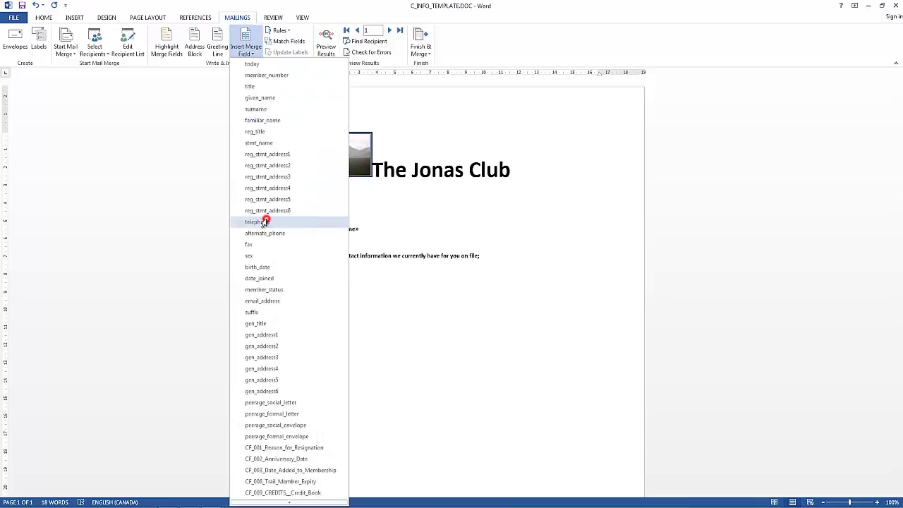
left_click(248, 53)
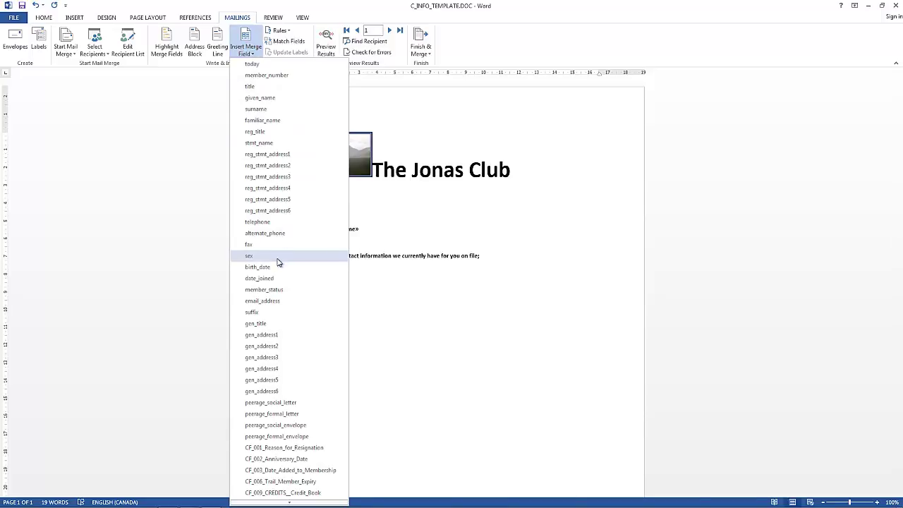
left_click(268, 302)
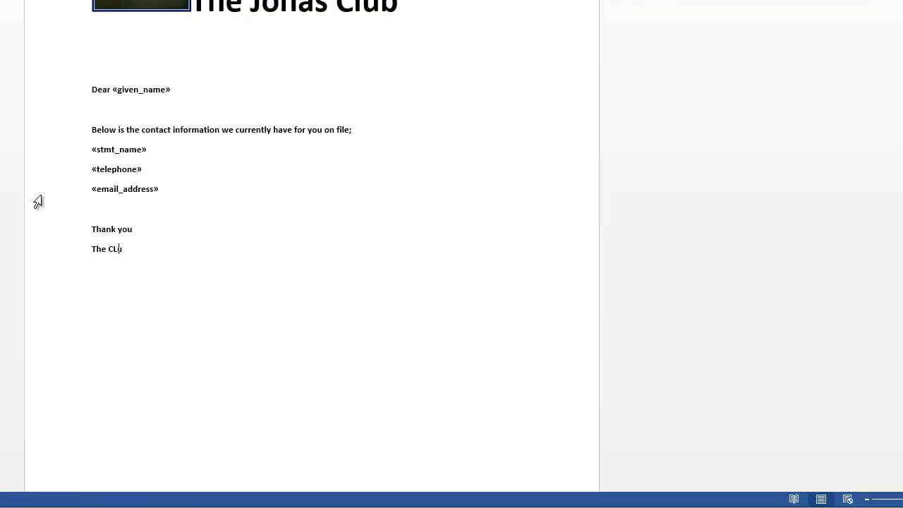
- Label the stmt_name, telephone and email_address merge fields with NAME:, PHONE: and EMAIL: in front of them
left_click(90, 153)
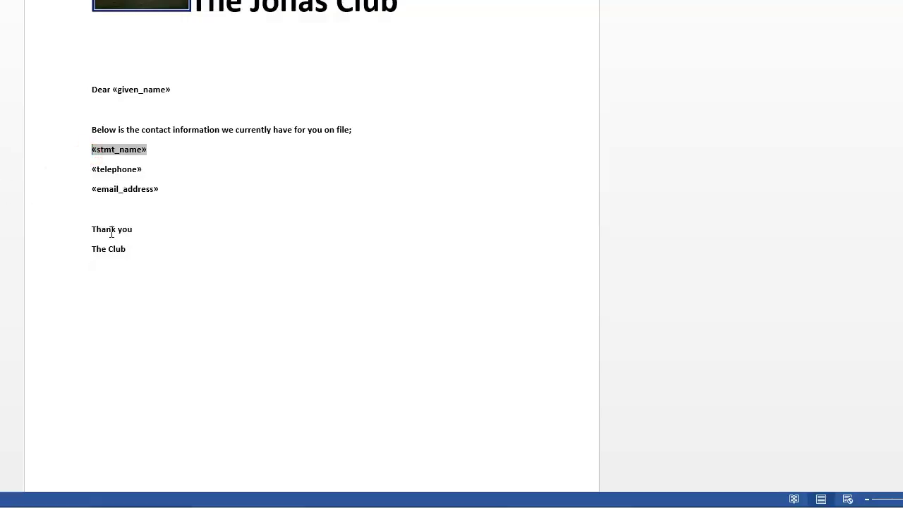
type("NAME:")
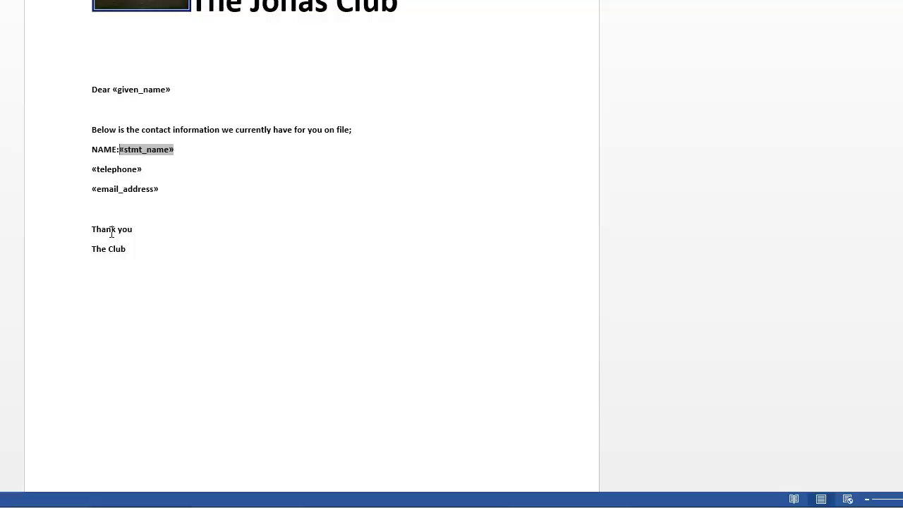
key("Down")
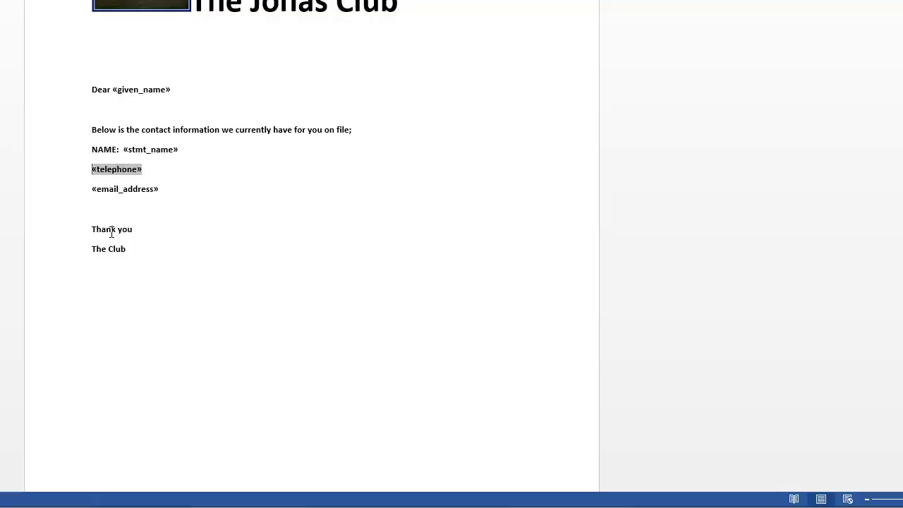
type("PHONE:")
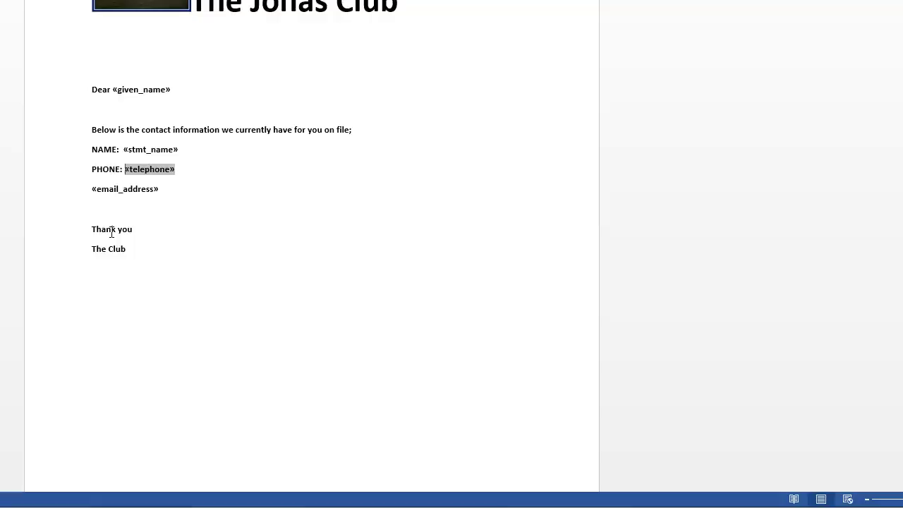
key("Down")
key("Down")
key("Up")
key("Up")
key("Down")
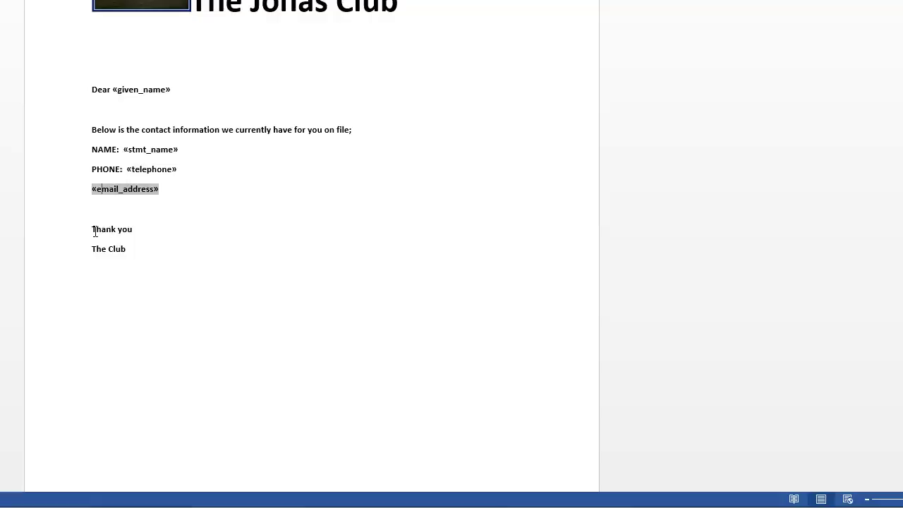
key("Up")
key("Down")
type("EMAIL:")
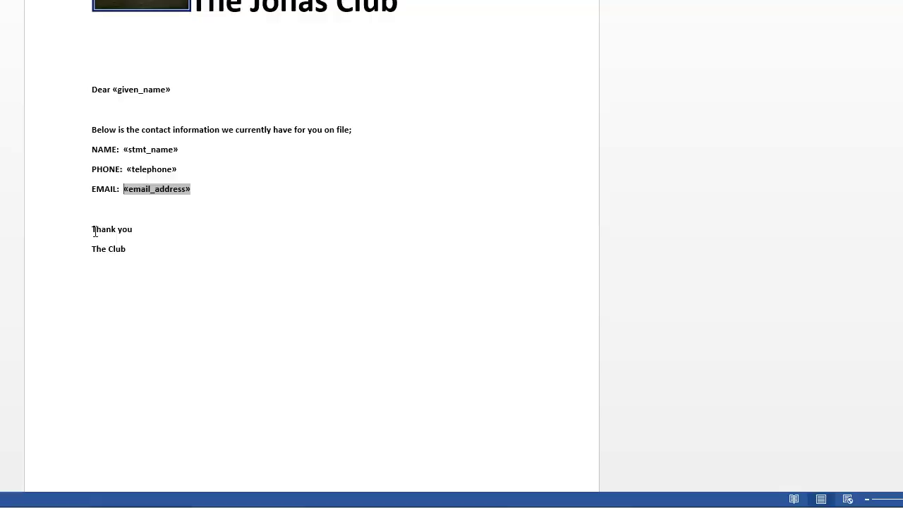
- Close the finished C_INFO_TEMPLATE.DOC and save its changes
left_click(160, 292)
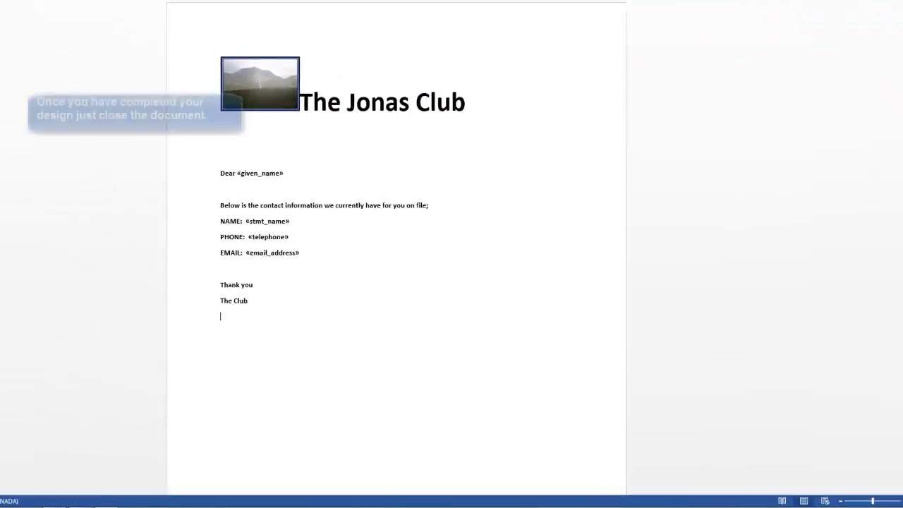
left_click(894, 7)
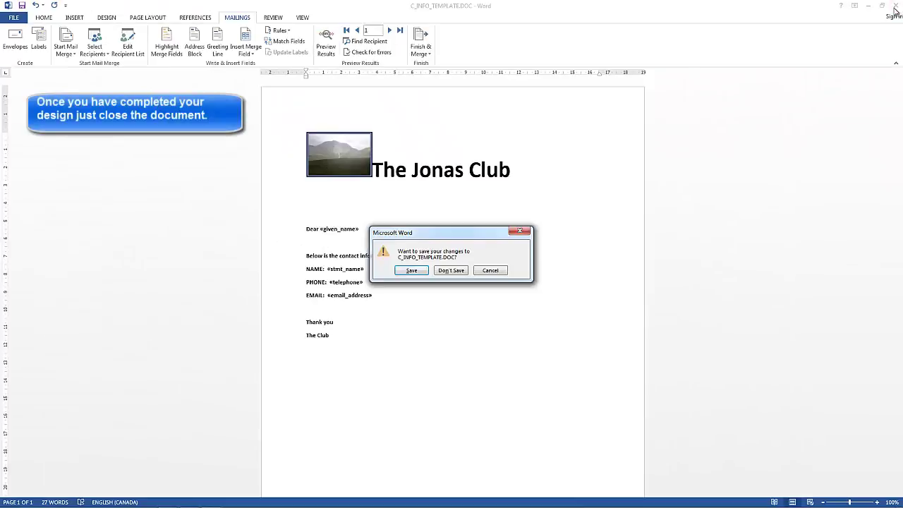
left_click(413, 270)
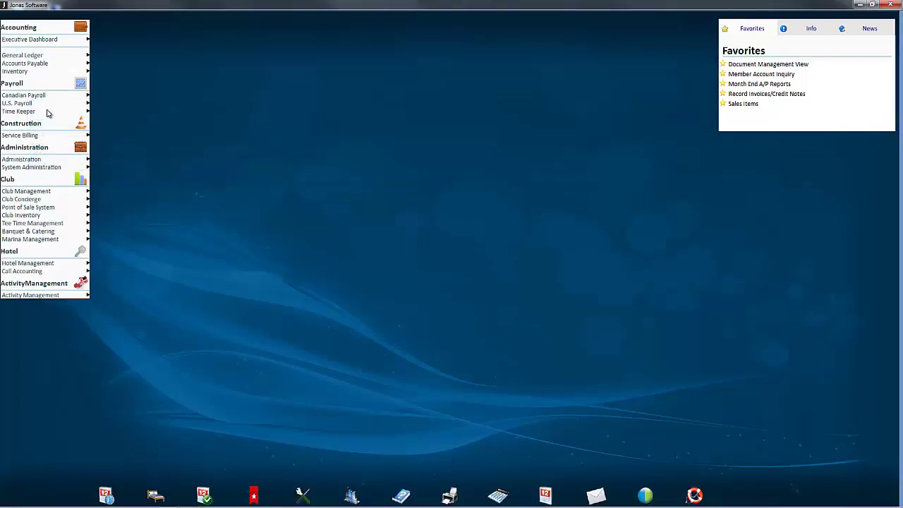
- In Jonas, reopen the mail merge document setup for club CG, review the existing codes of module C - Club and close the code list
mouse_move(47, 113)
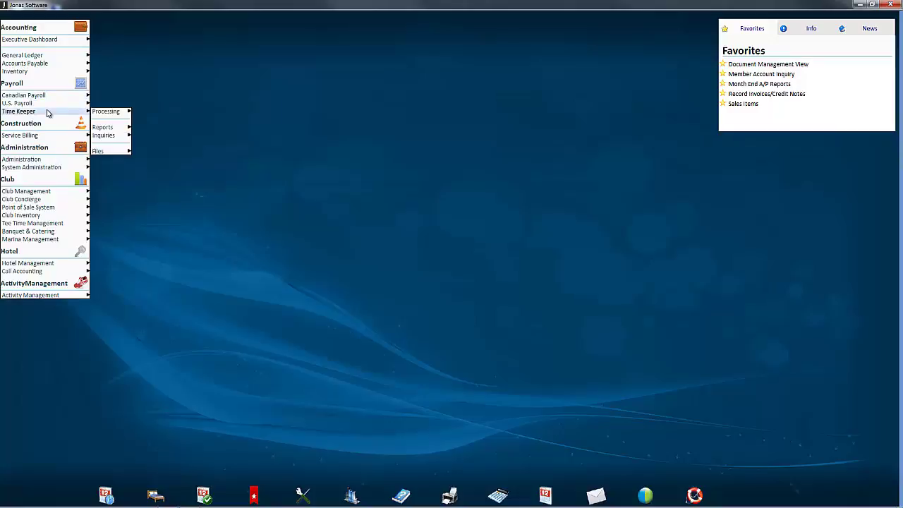
left_click(29, 160)
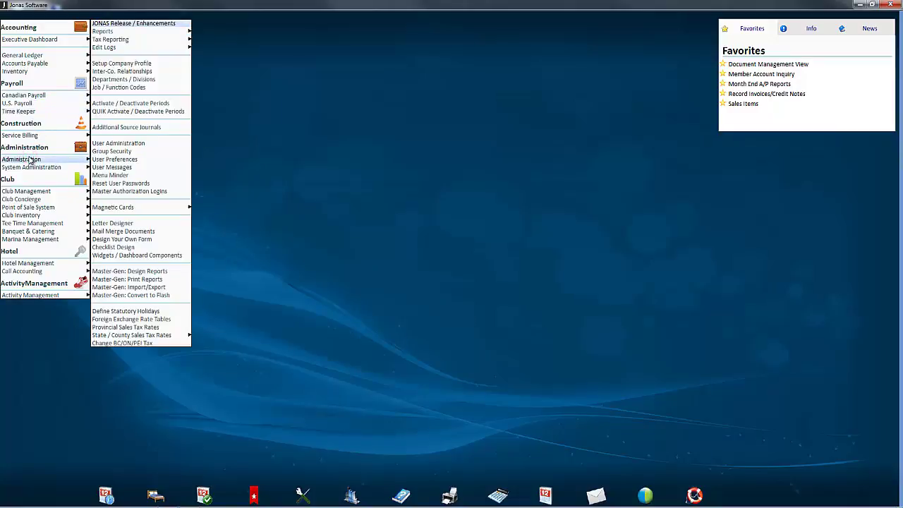
left_click(129, 232)
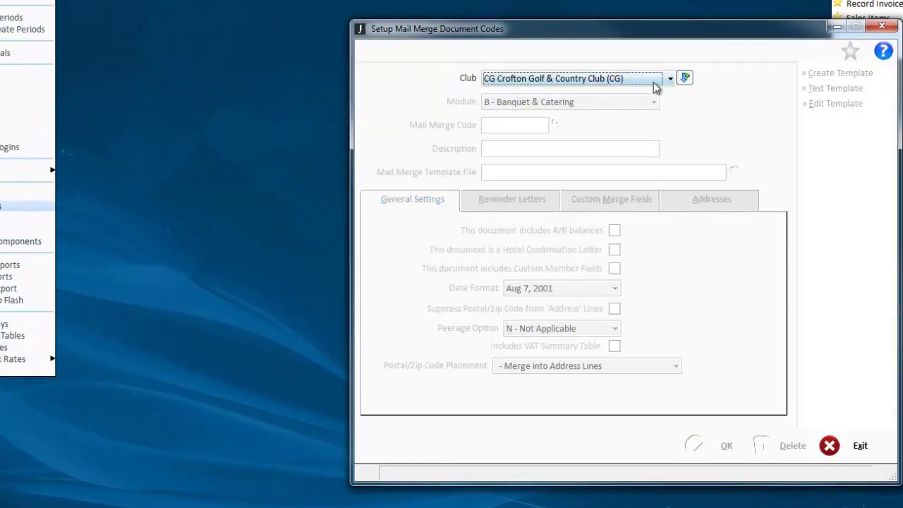
left_click(684, 77)
left_click(617, 101)
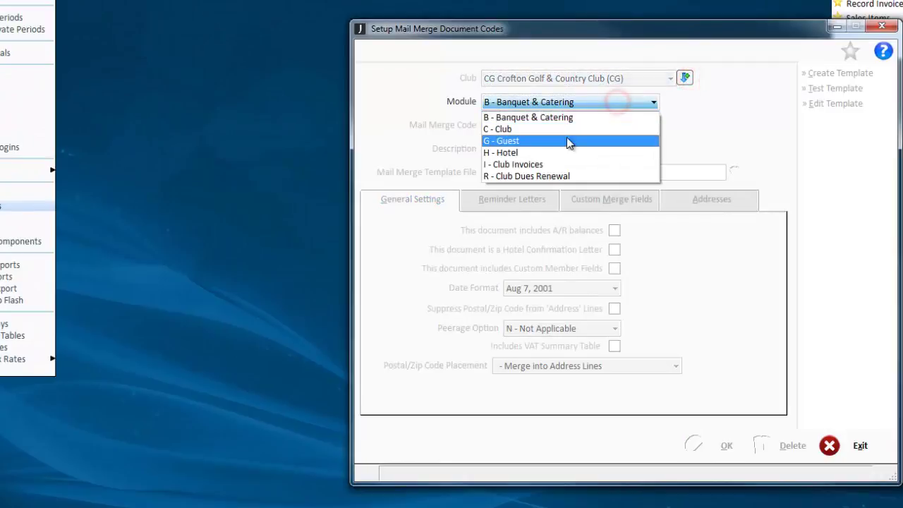
left_click(563, 129)
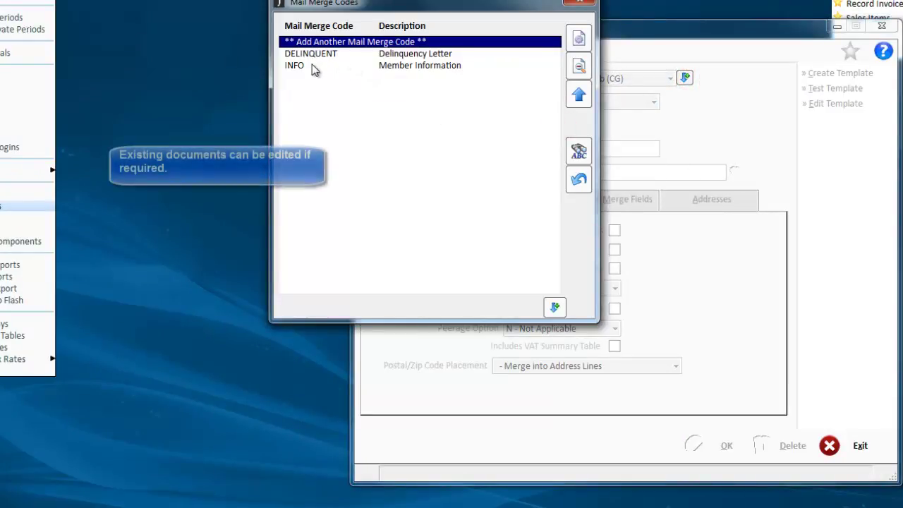
left_click(585, 2)
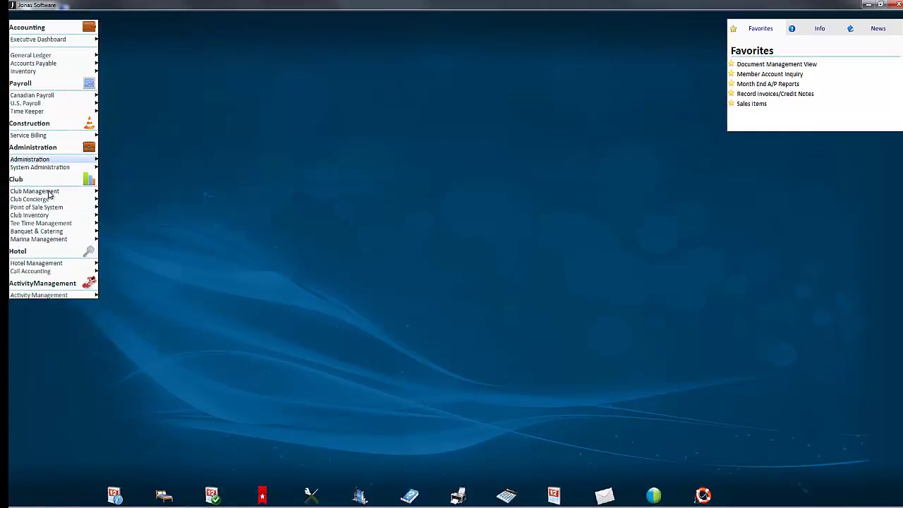
- Open the member setup for club CG and load the last member's record
left_click(46, 192)
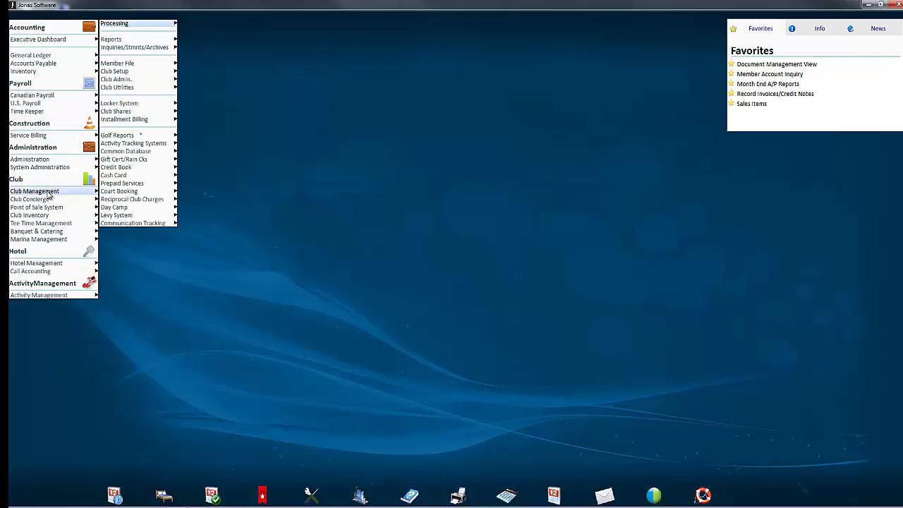
left_click(133, 65)
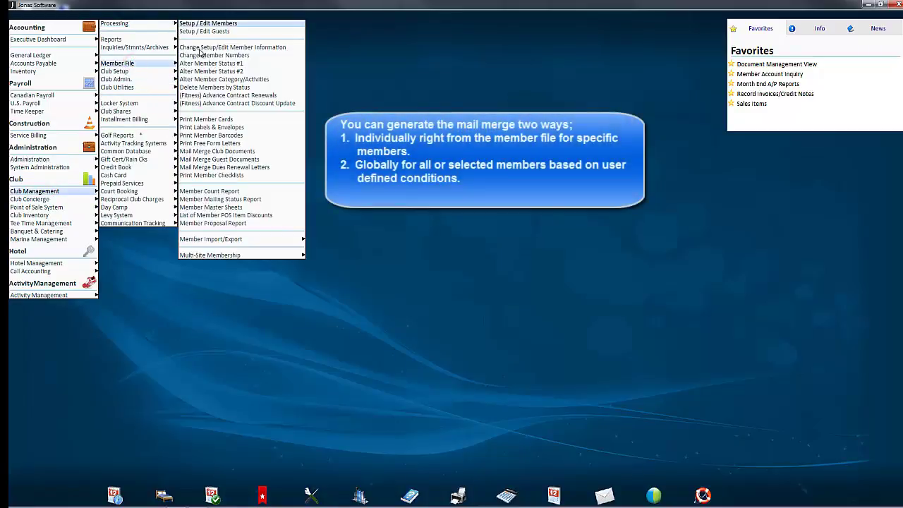
left_click(237, 24)
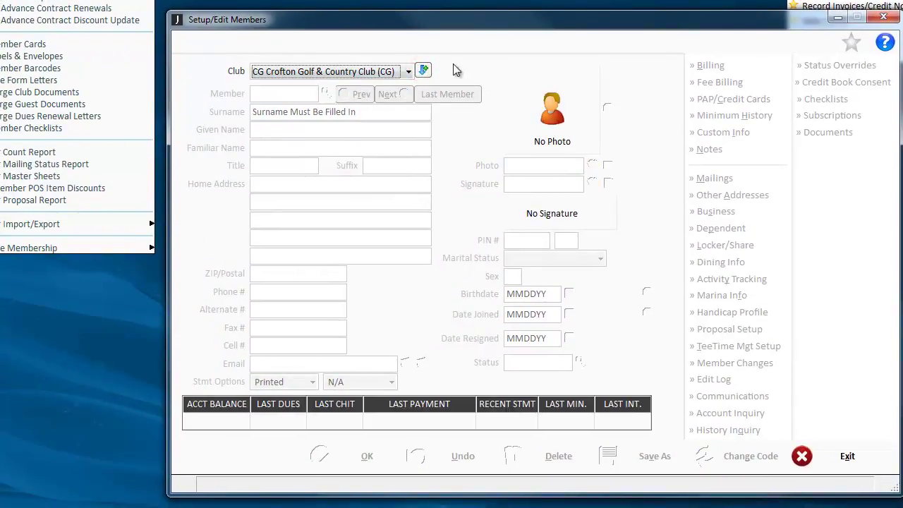
left_click(423, 71)
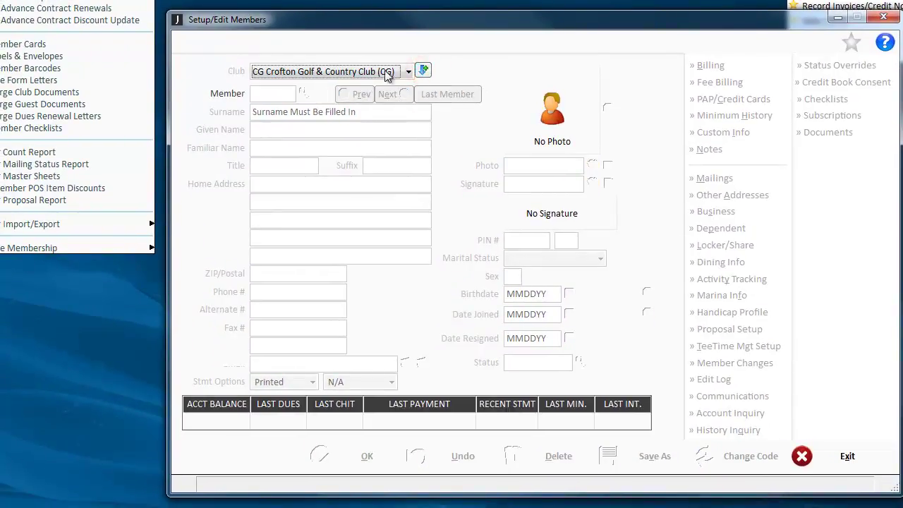
left_click(432, 97)
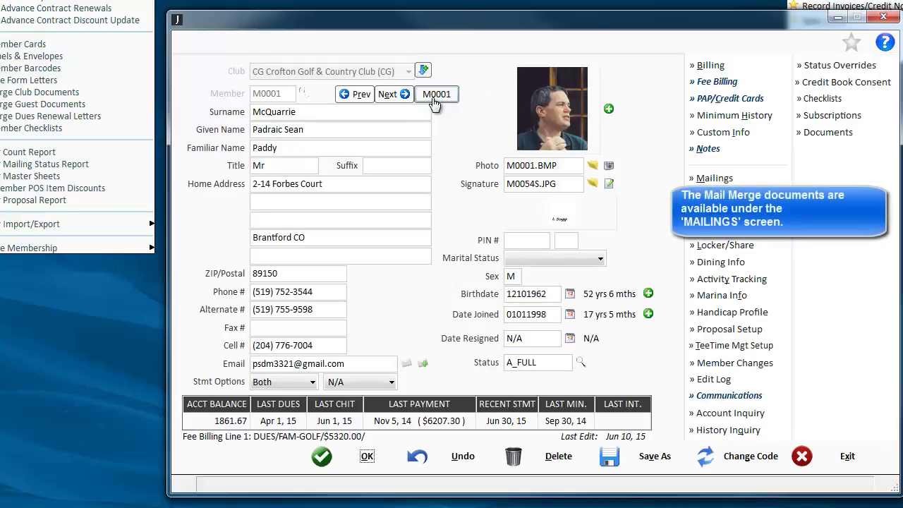
- From the member's mailing information, merge the member's data into the INFO mail merge document and confirm the merge
left_click(715, 178)
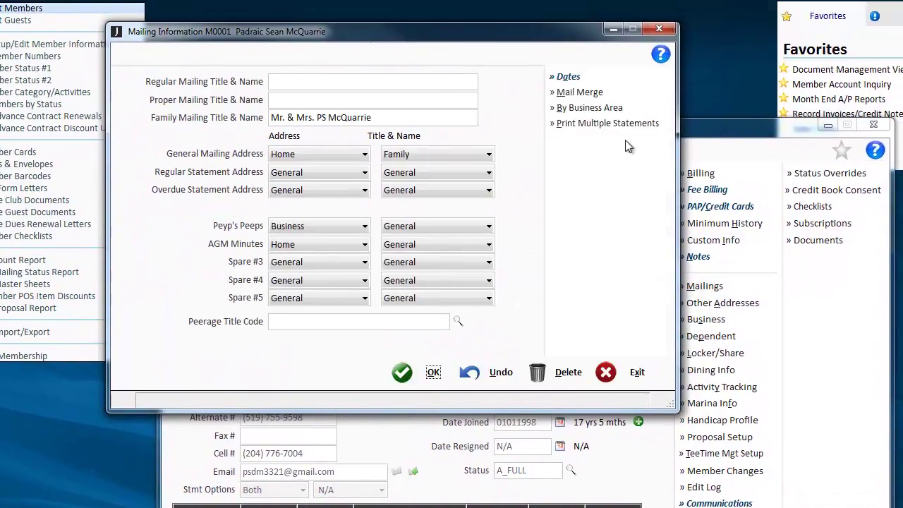
left_click(581, 93)
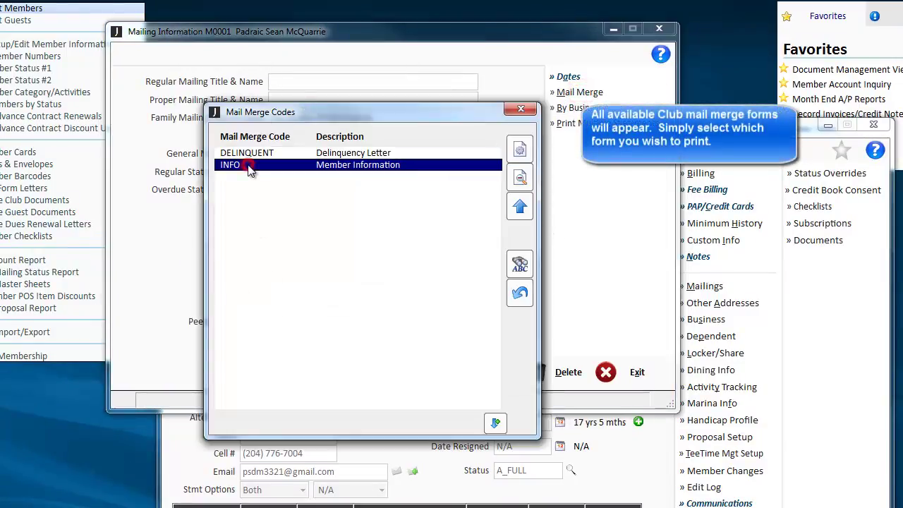
double_click(277, 165)
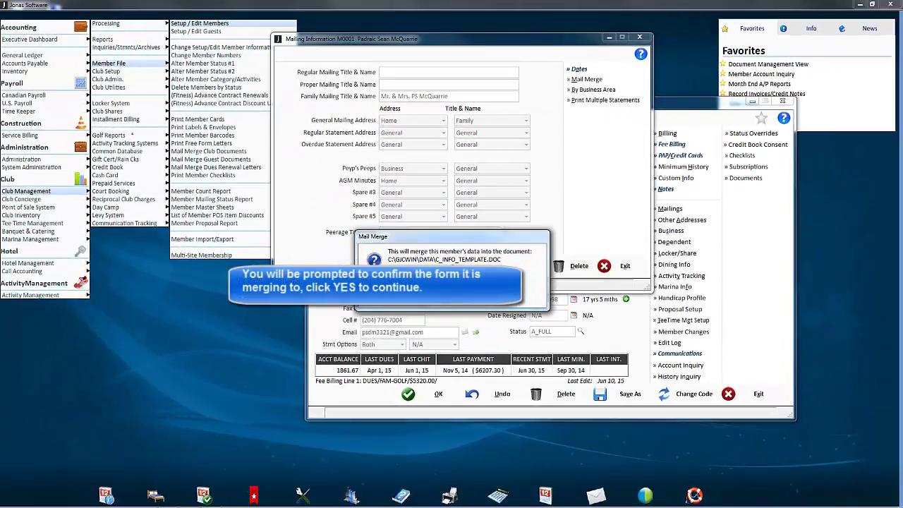
left_click(432, 297)
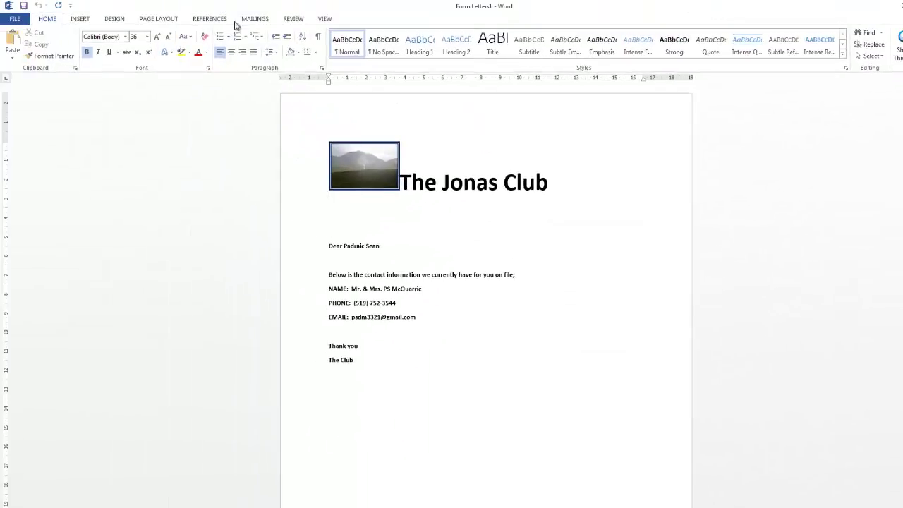
- Enlarge the merged letter to 200% and review the filled-in greeting, name, phone and email lines
left_click(323, 19)
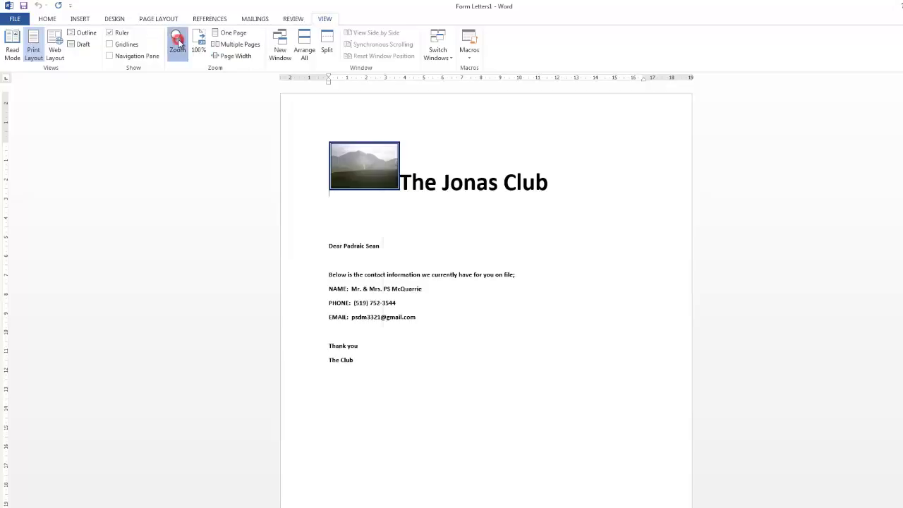
left_click(178, 44)
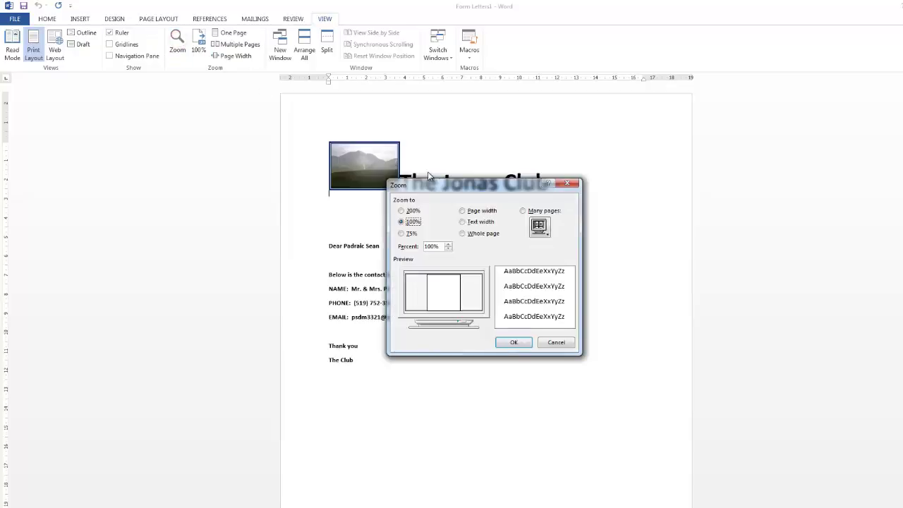
left_click(412, 211)
left_click(514, 342)
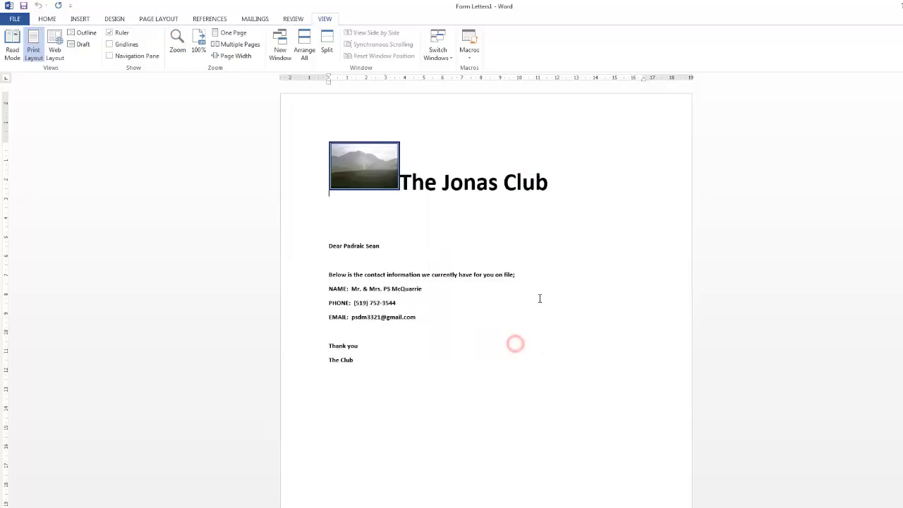
scroll(522, 298, "down", 5)
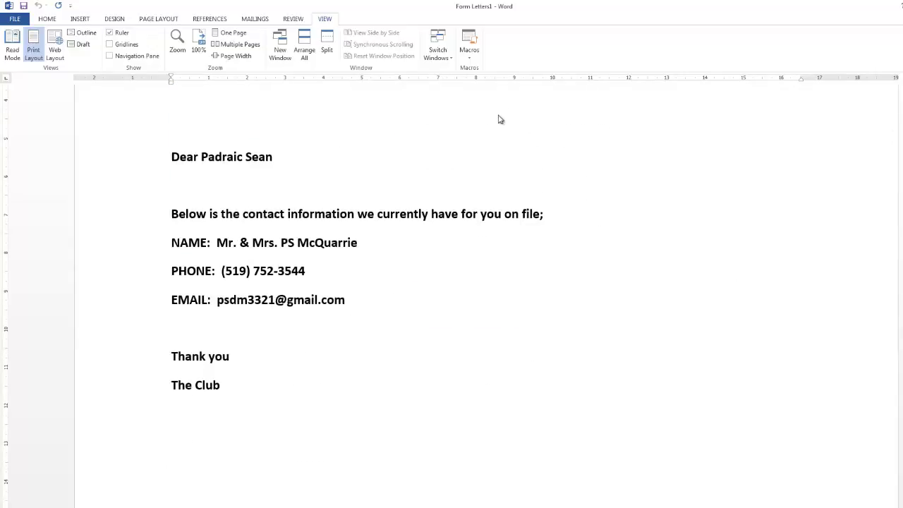
- Close the merged letter, accept the member's mailing information and exit the member setup
key("alt+F4")
left_click(484, 297)
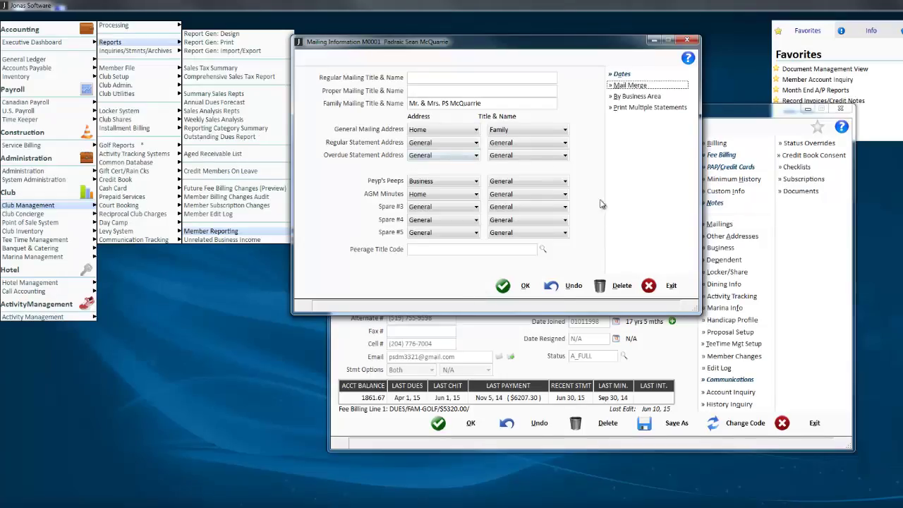
left_click(525, 285)
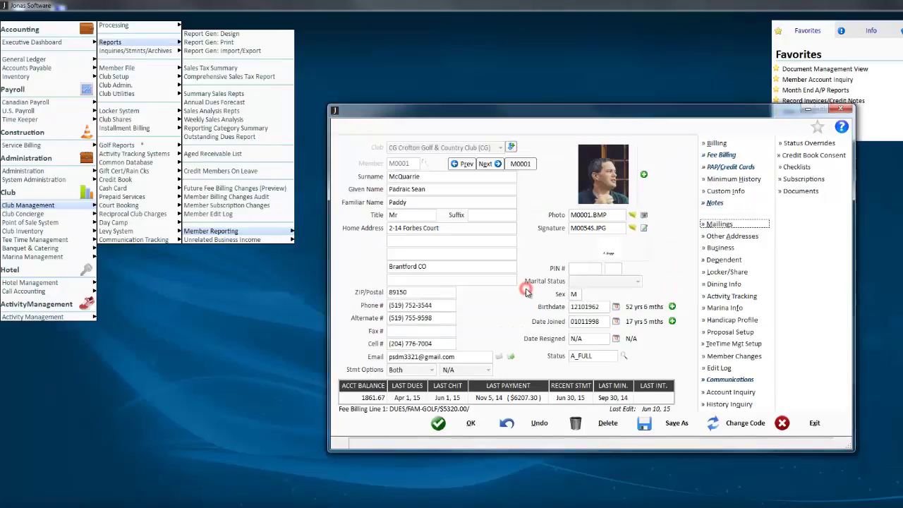
left_click(813, 423)
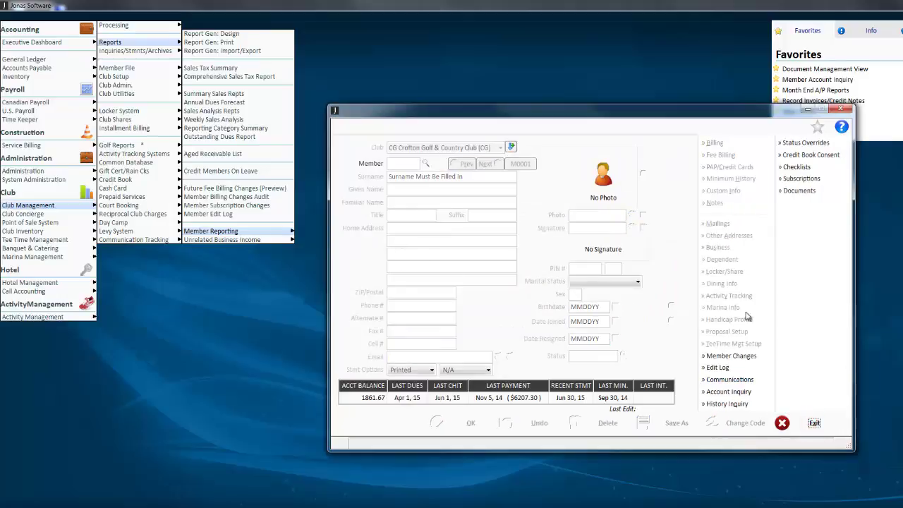
left_click(814, 423)
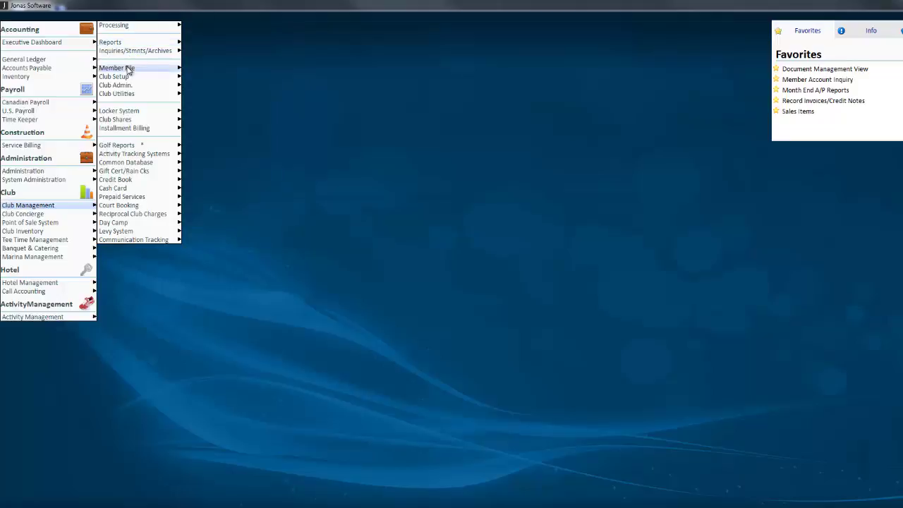
- Open the club mail merge documents for club CG and choose the DELINQUENT document code
mouse_move(129, 70)
left_click(55, 204)
mouse_move(127, 68)
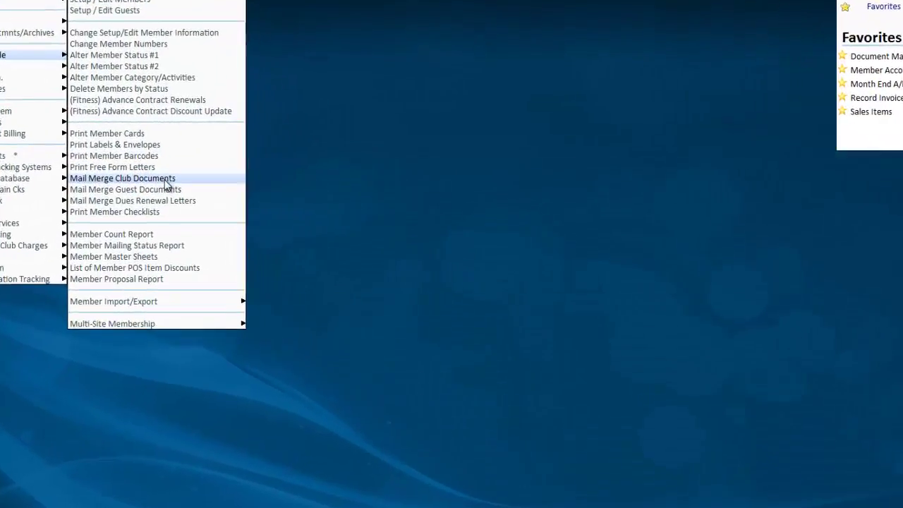
left_click(162, 180)
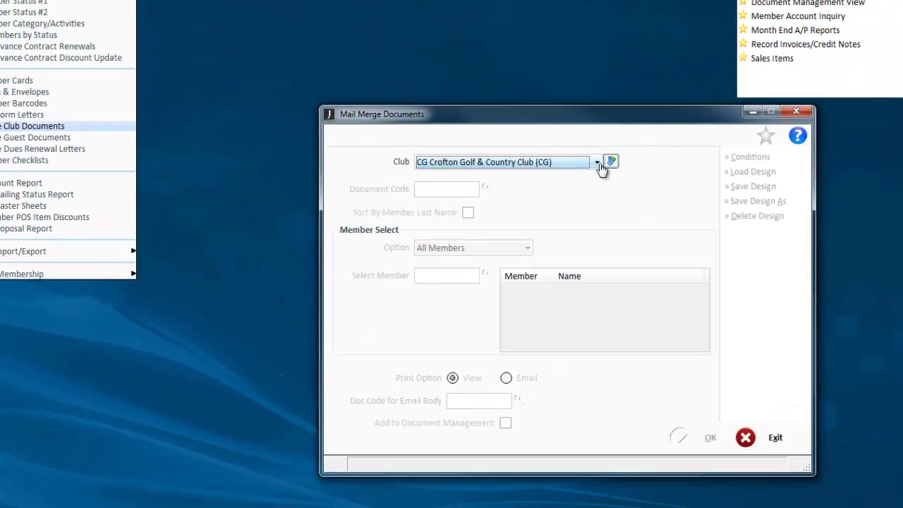
left_click(611, 162)
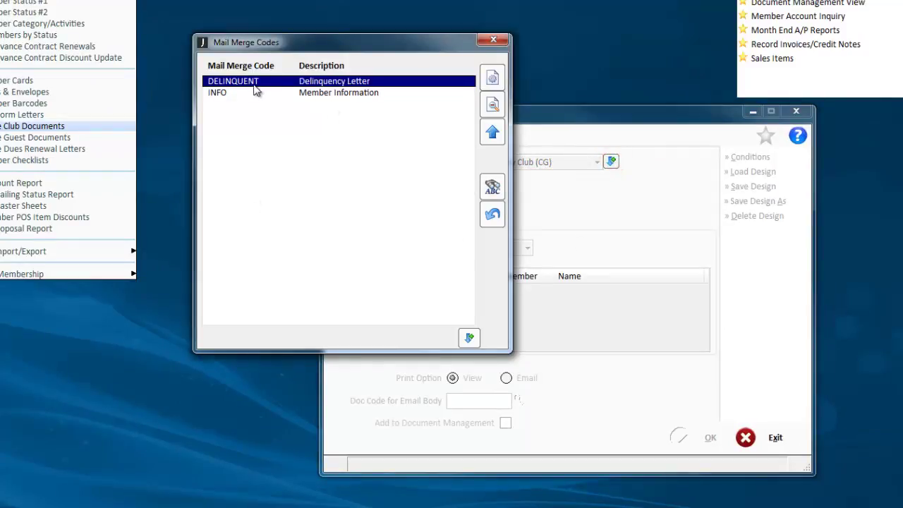
double_click(274, 83)
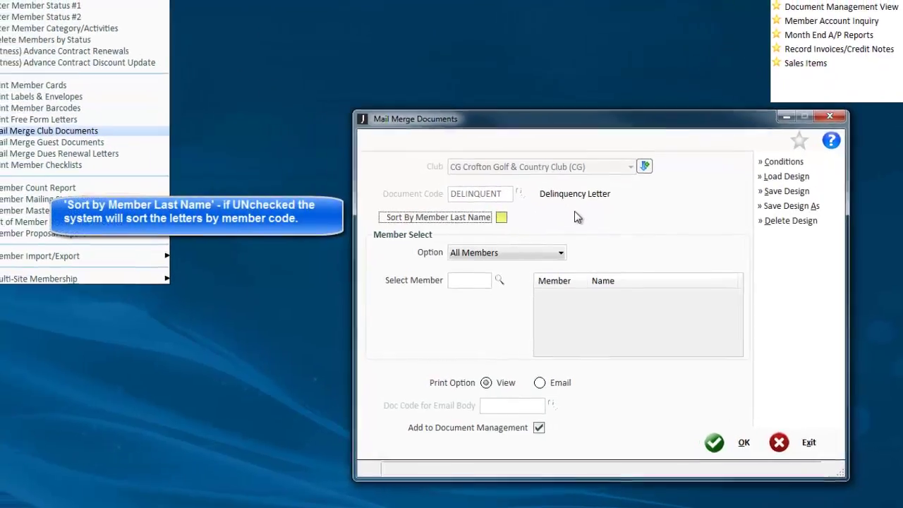
- Leave sorting by member last name off and set the member selection option to All Members
left_click(468, 213)
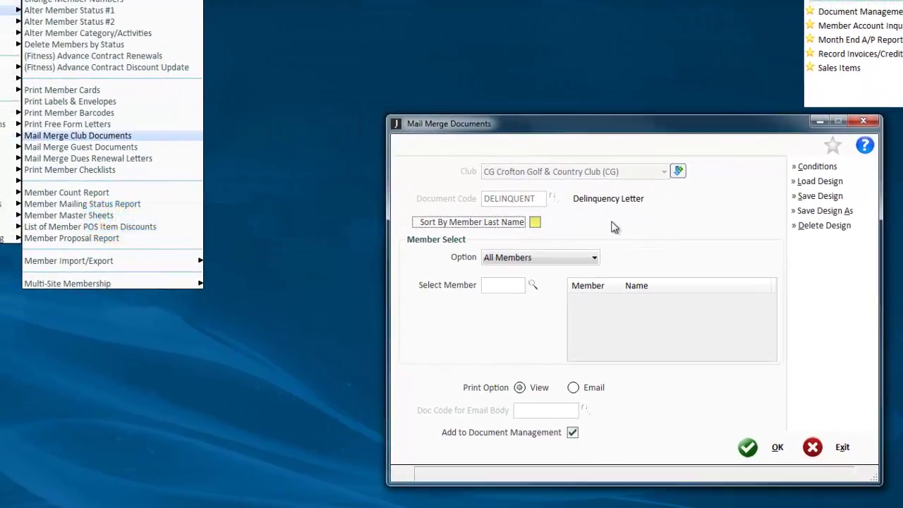
left_click(573, 258)
left_click(555, 271)
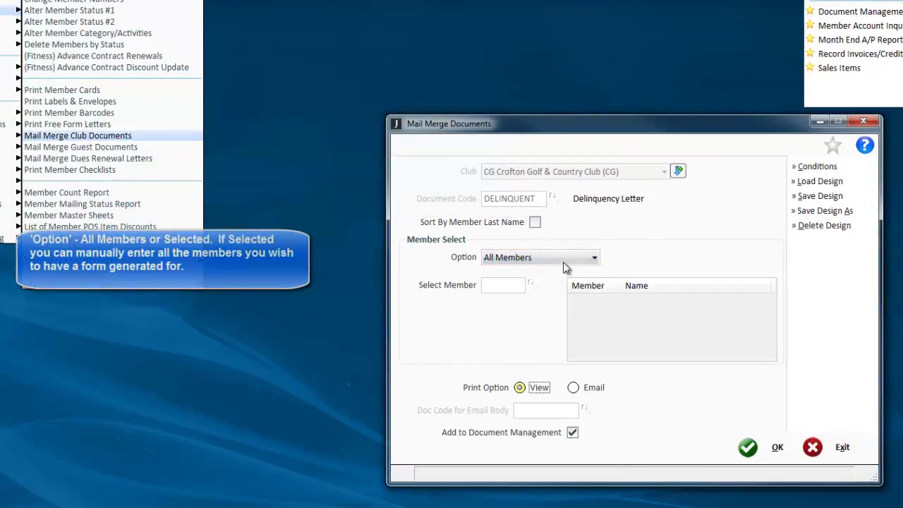
left_click(565, 259)
left_click(565, 259)
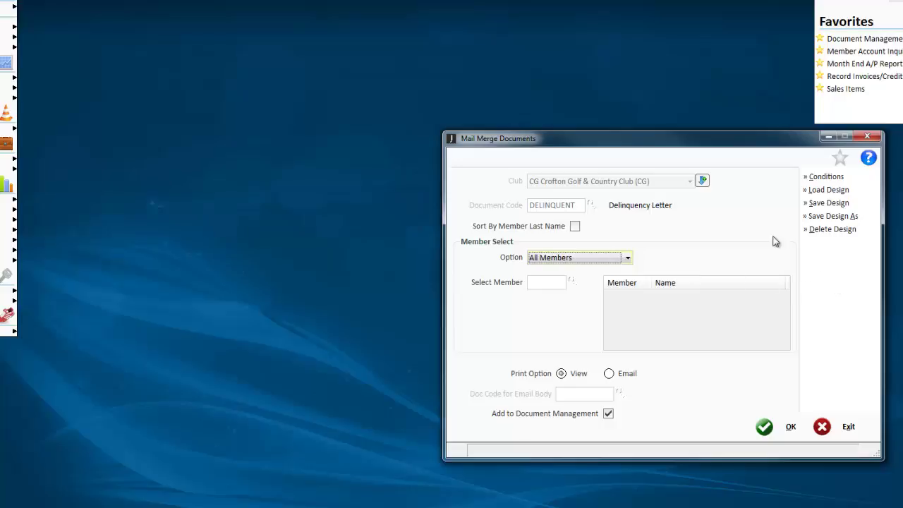
- Add a report condition that R06 (A/R 61 Days & Over) must be greater than 5 and accept it
left_click(847, 180)
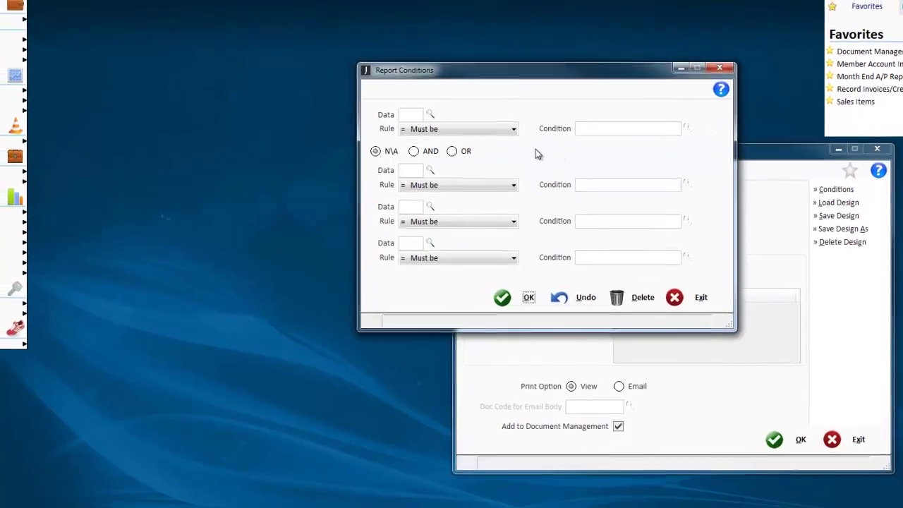
left_click(438, 128)
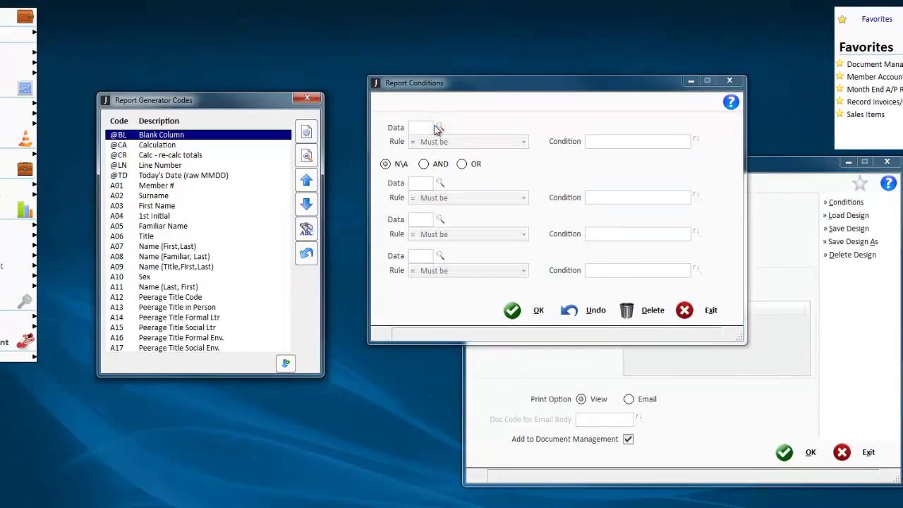
type("R")
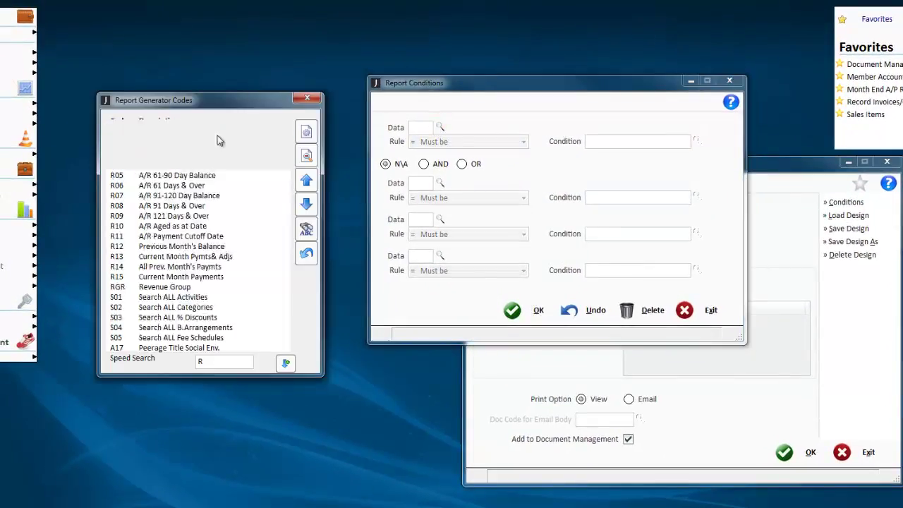
double_click(141, 185)
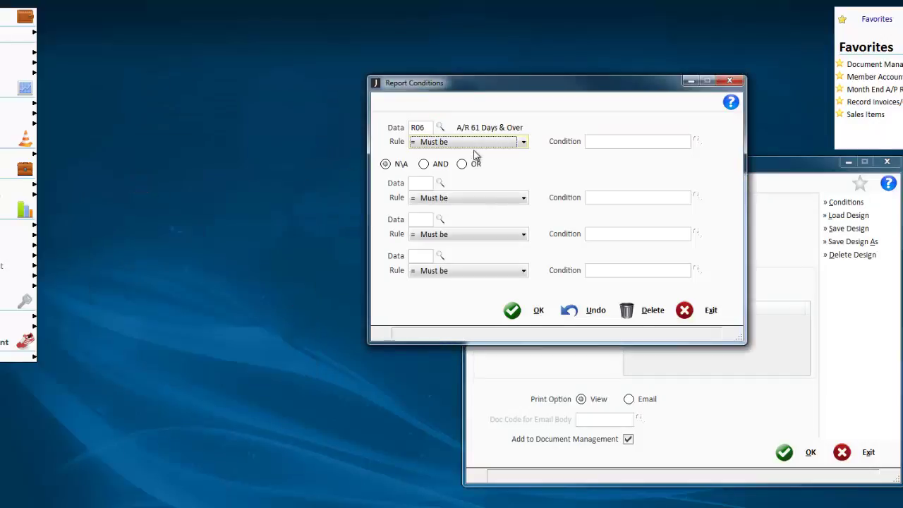
left_click(498, 143)
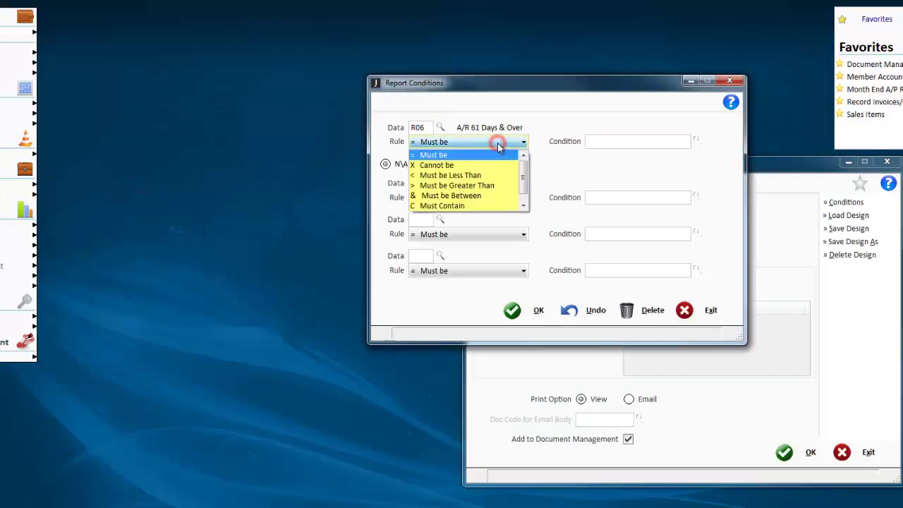
left_click(464, 185)
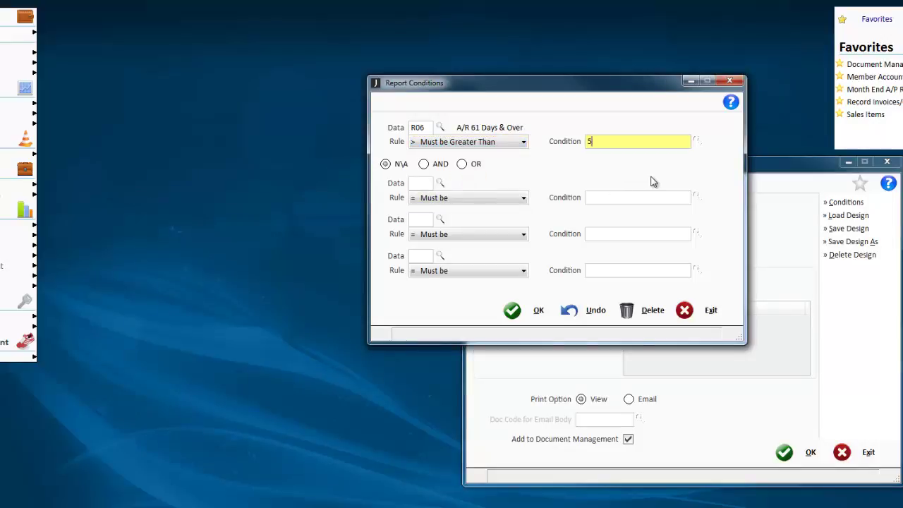
key("Tab")
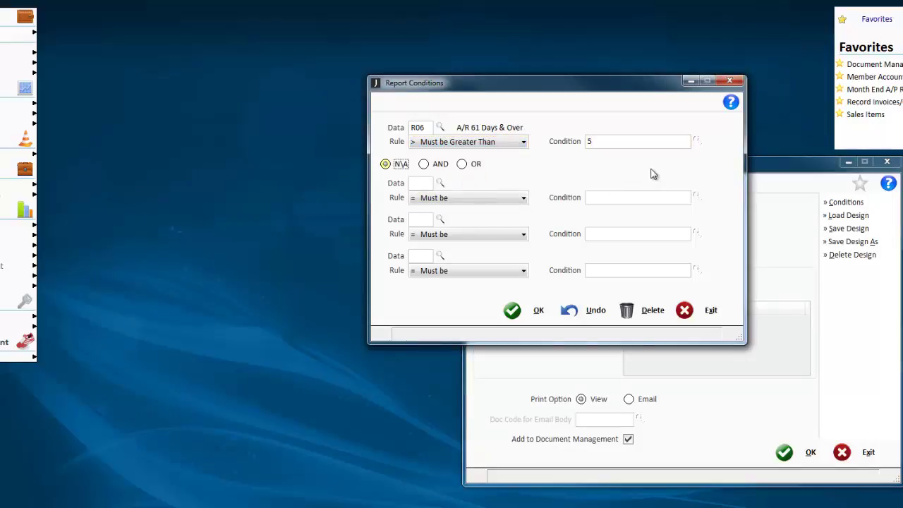
left_click(528, 312)
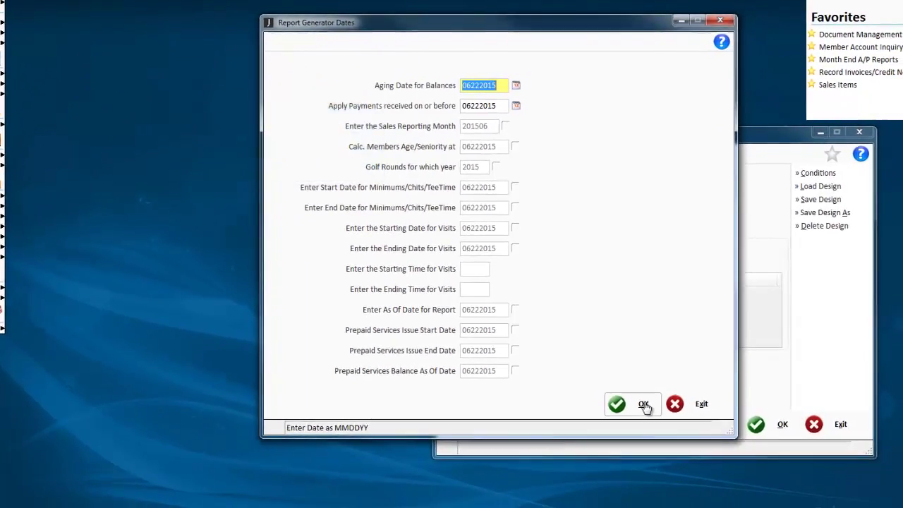
- Accept the report generator dates, run the delinquency letter merge and exit the mail merge documents
left_click(644, 431)
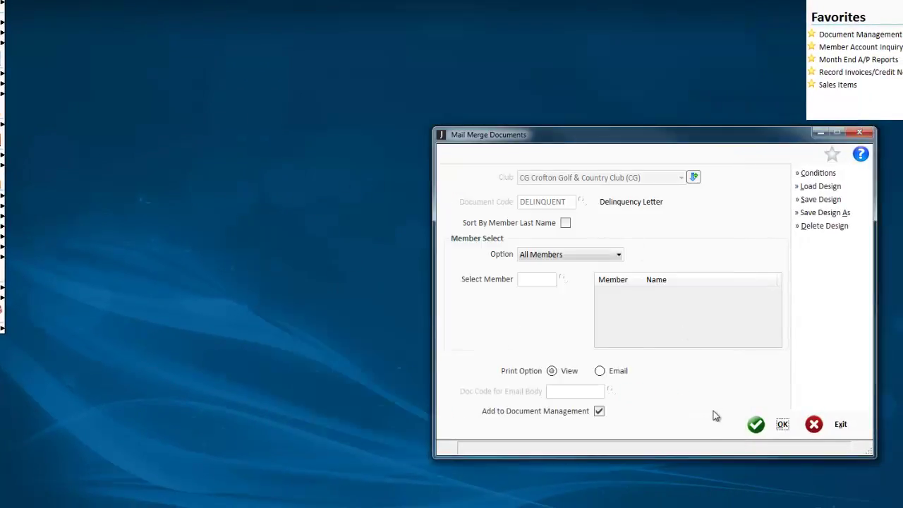
left_click(767, 428)
left_click(441, 333)
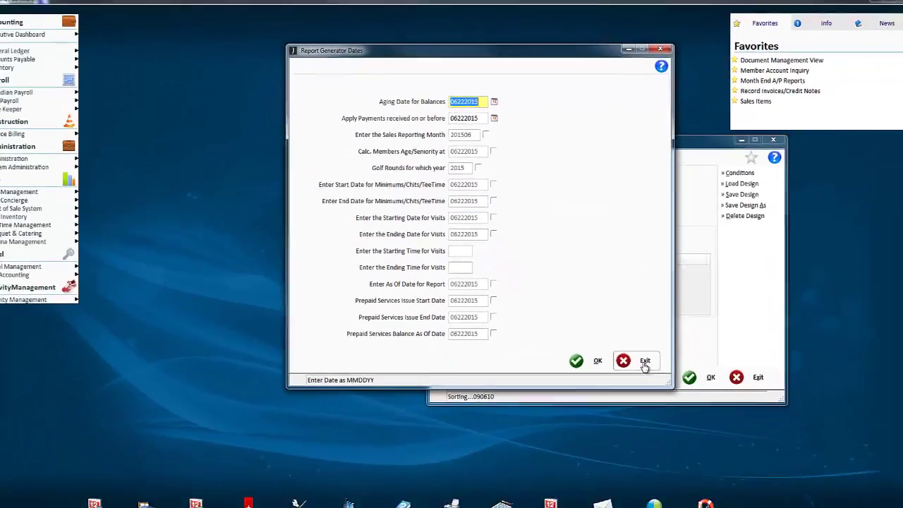
left_click(684, 347)
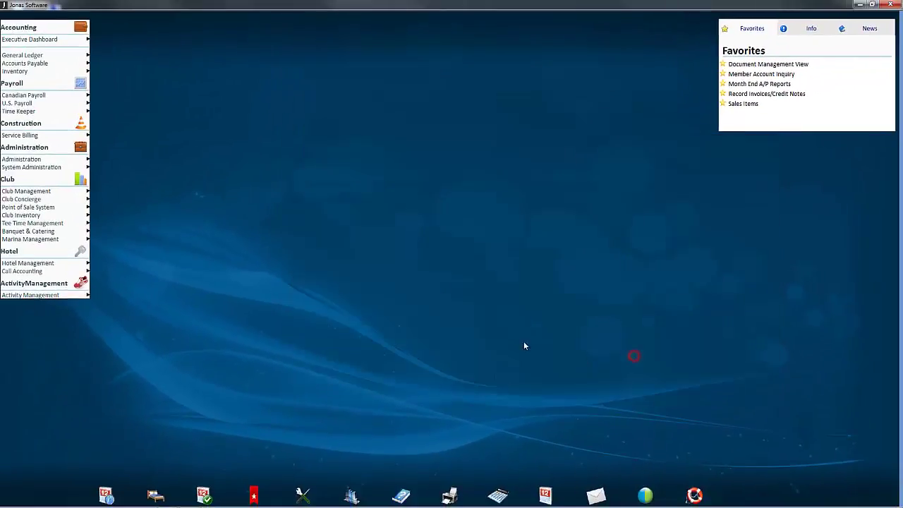
mouse_move(283, 503)
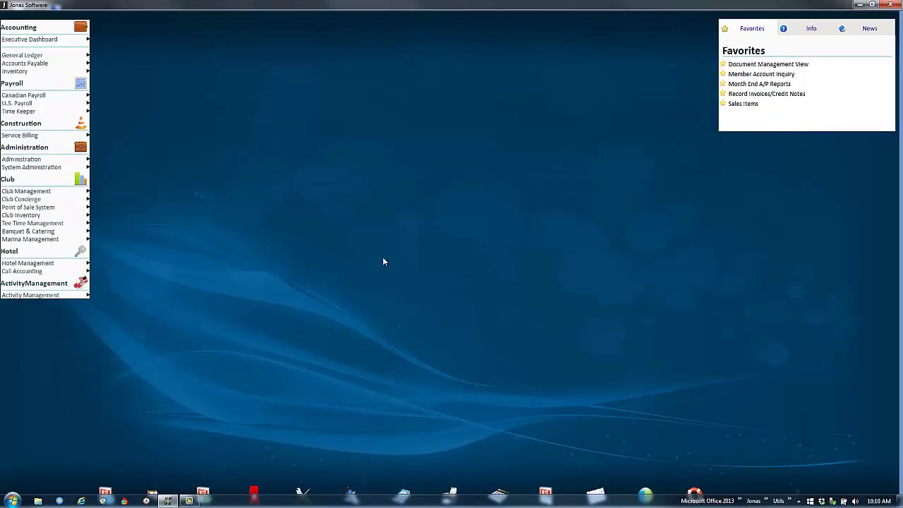